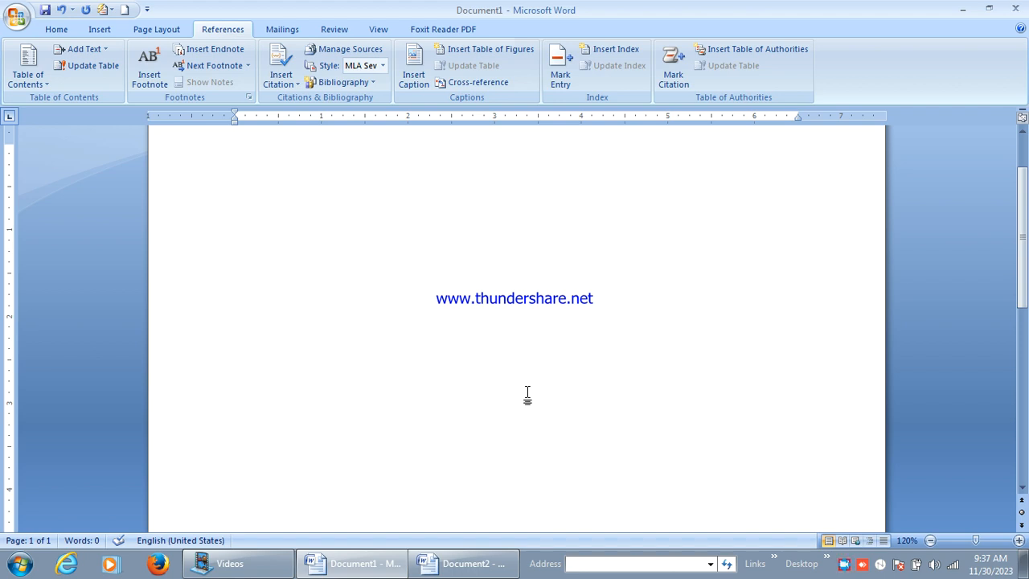
Insert a page break and generate three paragraphs of sample text on the second page
key(ctrl+Return)
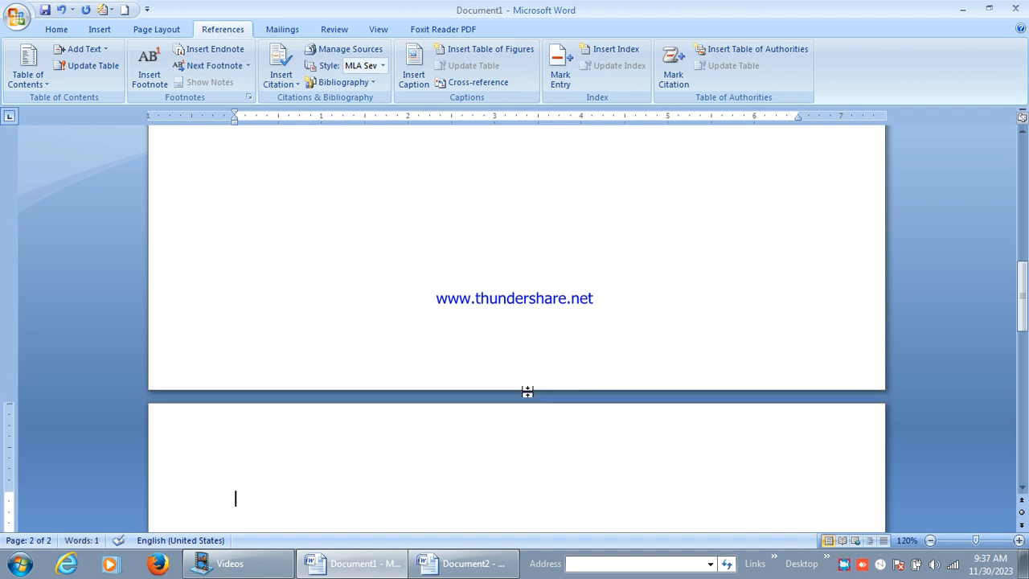
scroll(503, 409, down, 7)
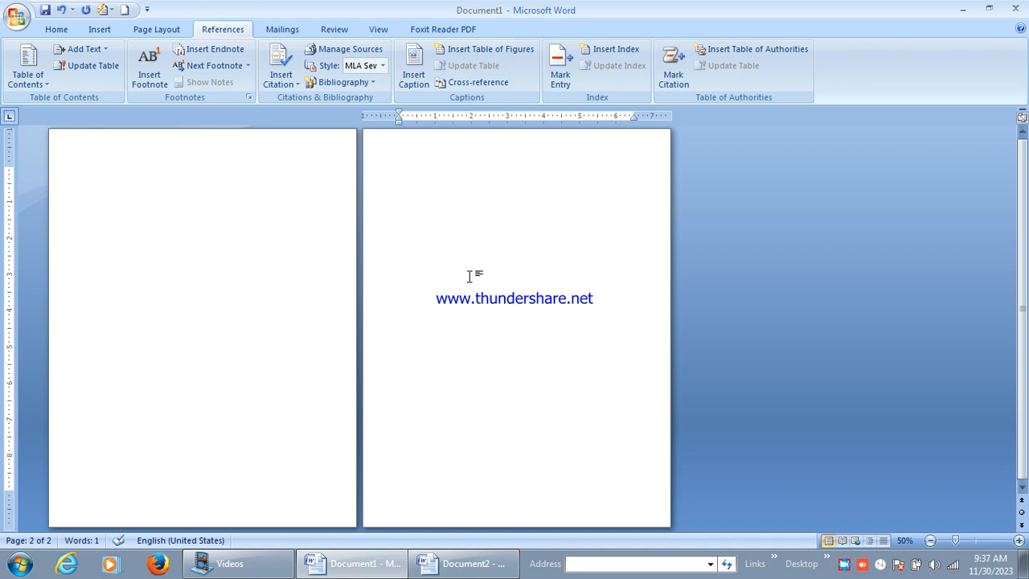
text(.ord)
key(Return)
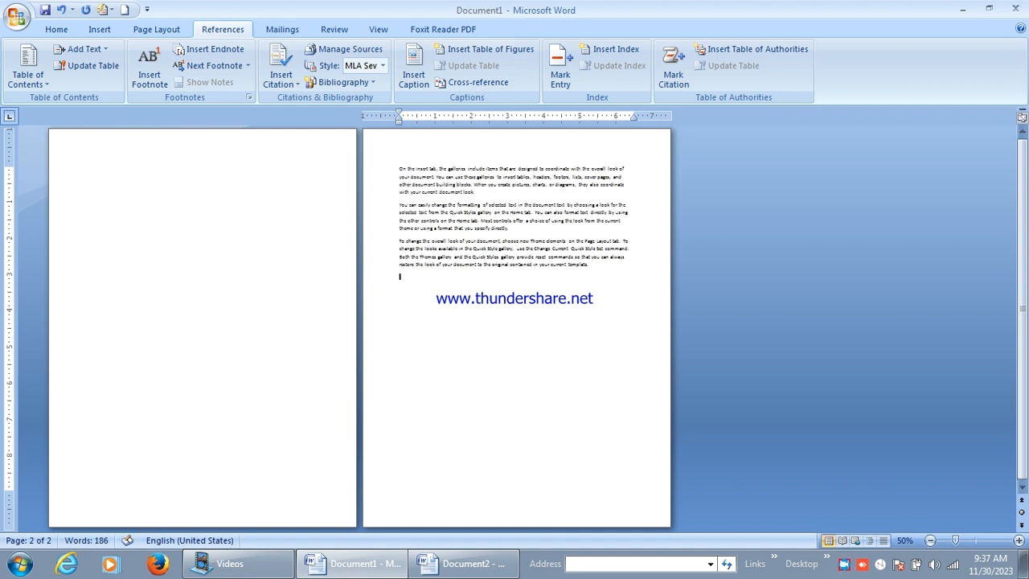
Add the heading text "punjab" on its own line above the first paragraph of the sample text
ctrl+scroll(529, 299, up, 3)
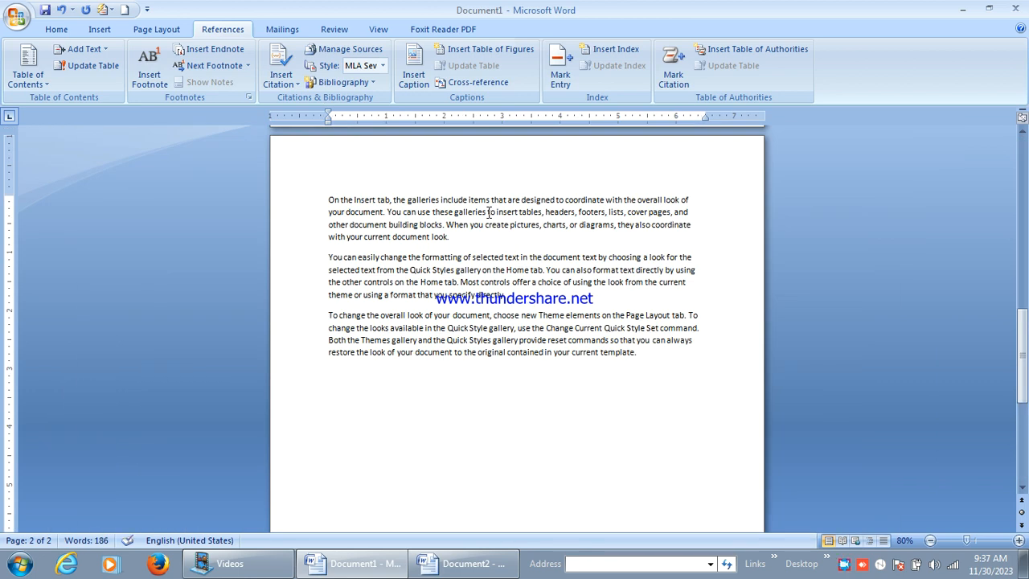
ctrl+scroll(489, 212, up, 2)
click(282, 218)
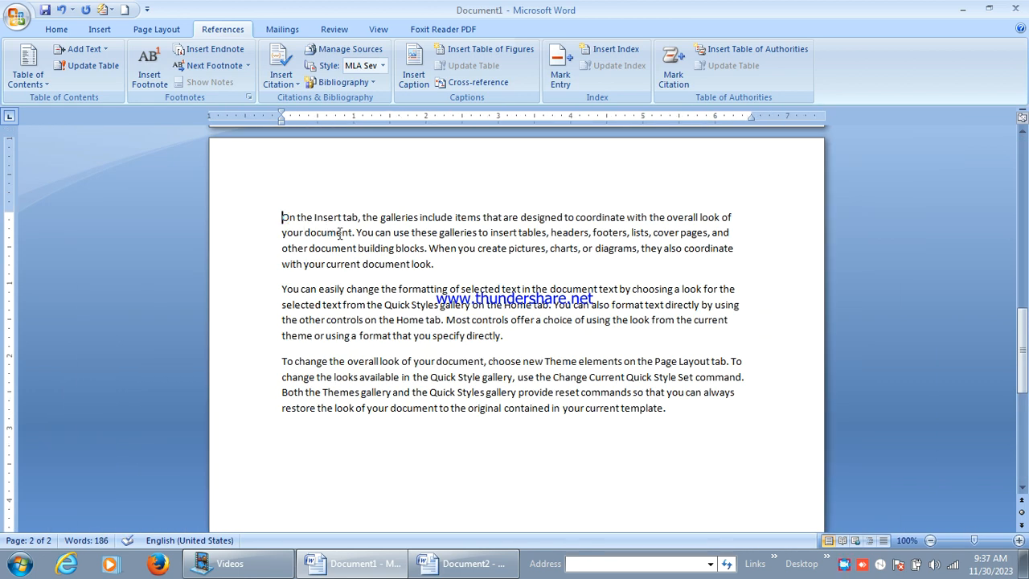
key(Return)
key(Up)
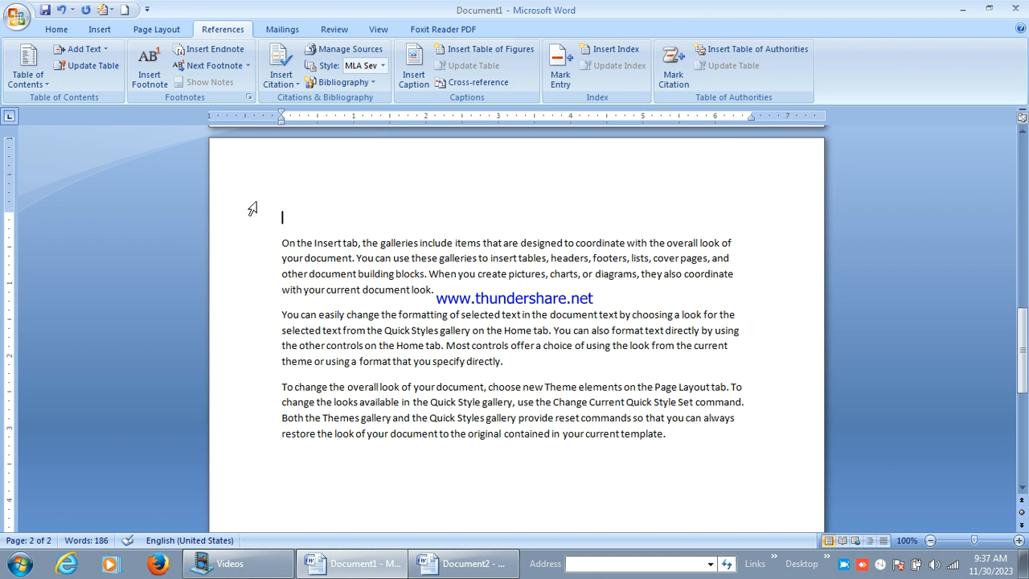
text(punjab)
Add the heading text "odisa" above the second paragraph and "madyaprades" above the third paragraph
click(282, 314)
key(Return)
text(od)
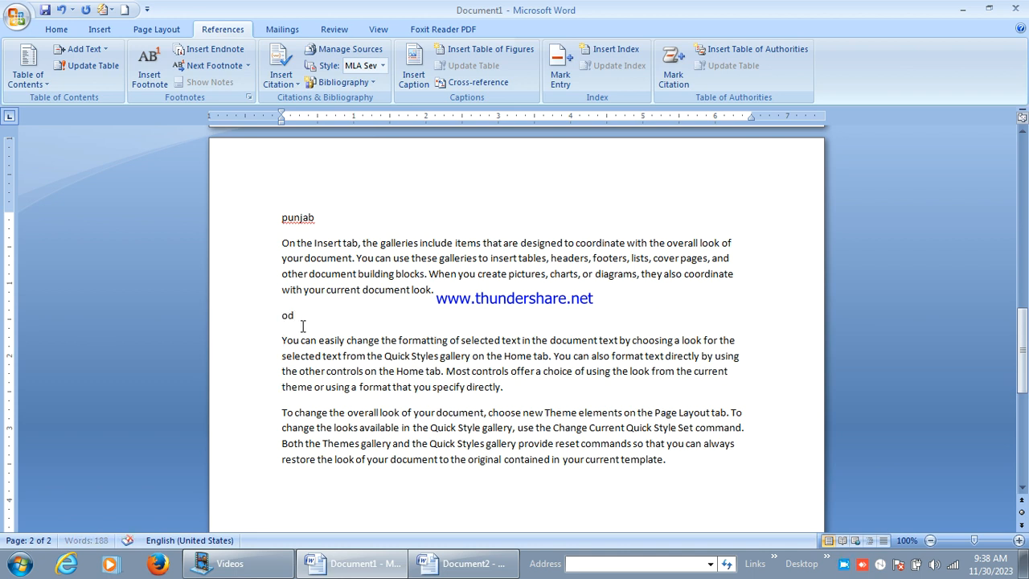
text(isa)
click(277, 412)
key(Return)
key(Up)
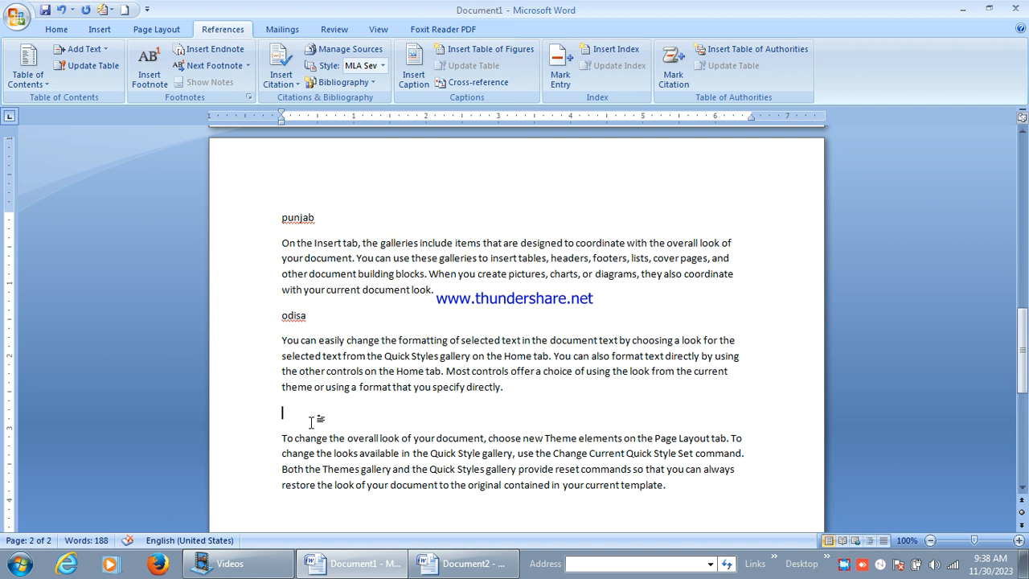
text(madyaprades)
Mark the punjab, odisa and madyaprades lines as Level 1 entries for the table of contents
drag(321, 219, 253, 212)
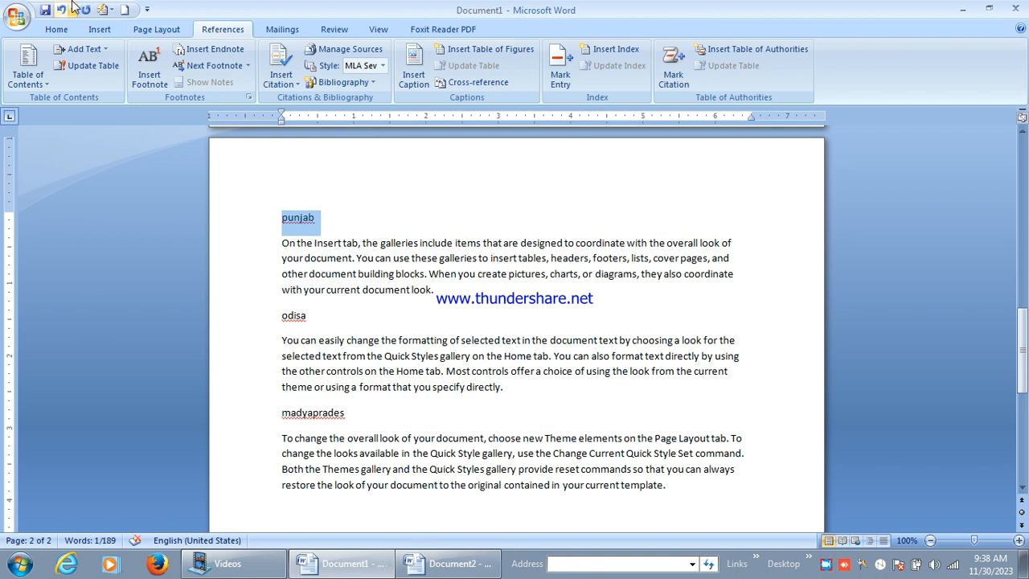
click(86, 54)
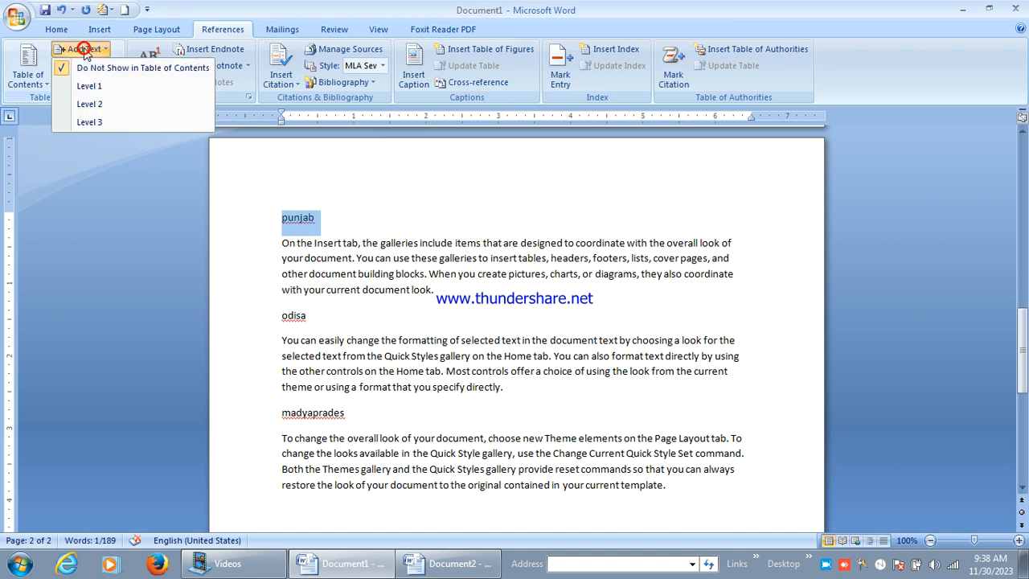
click(93, 85)
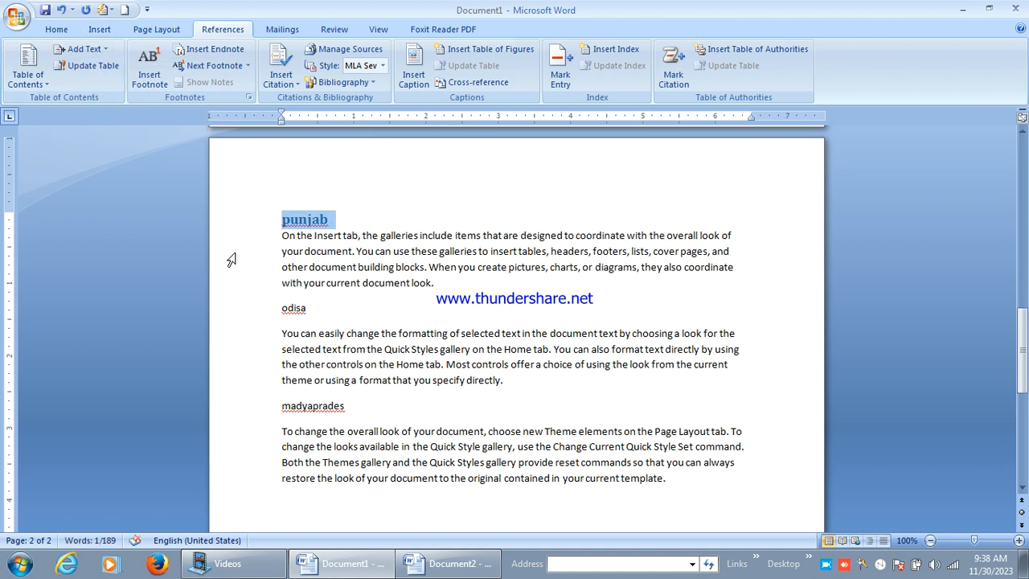
drag(328, 314, 274, 309)
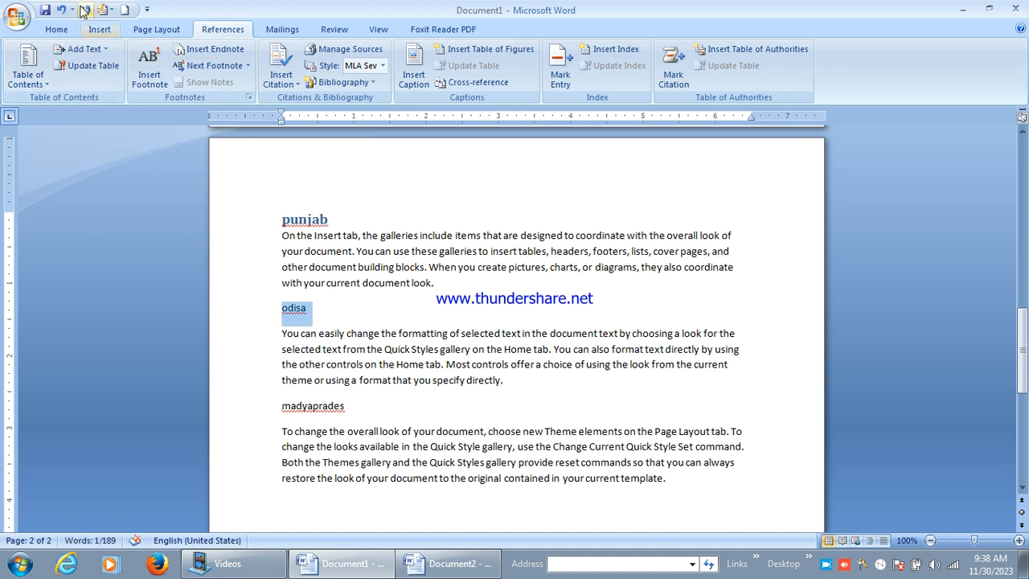
click(85, 49)
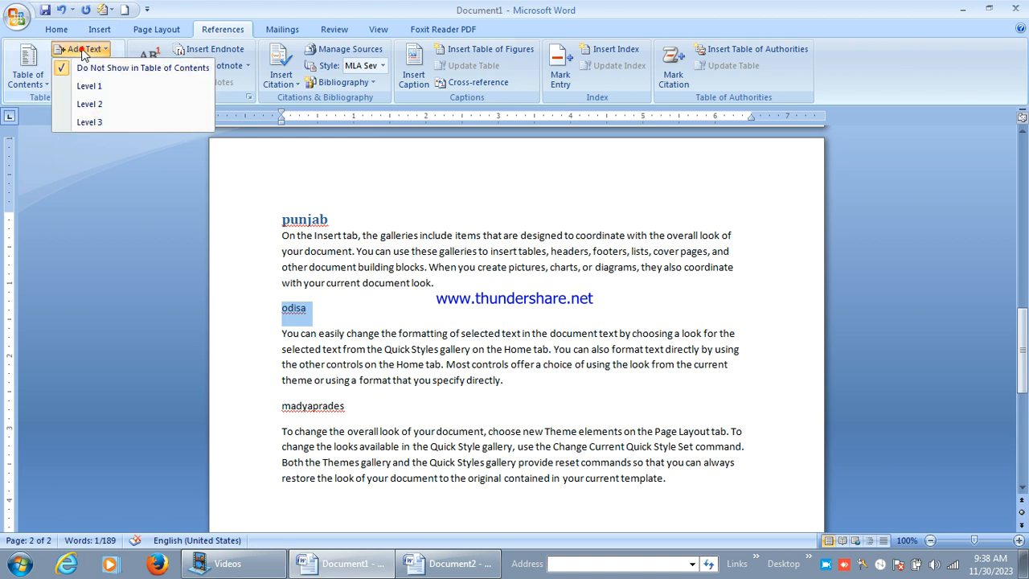
click(90, 86)
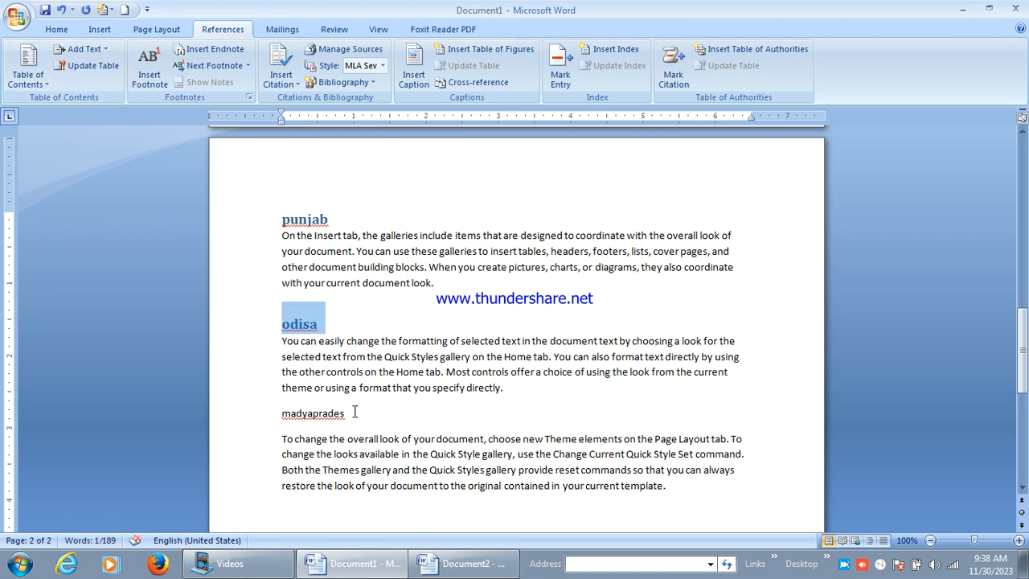
drag(355, 412, 281, 413)
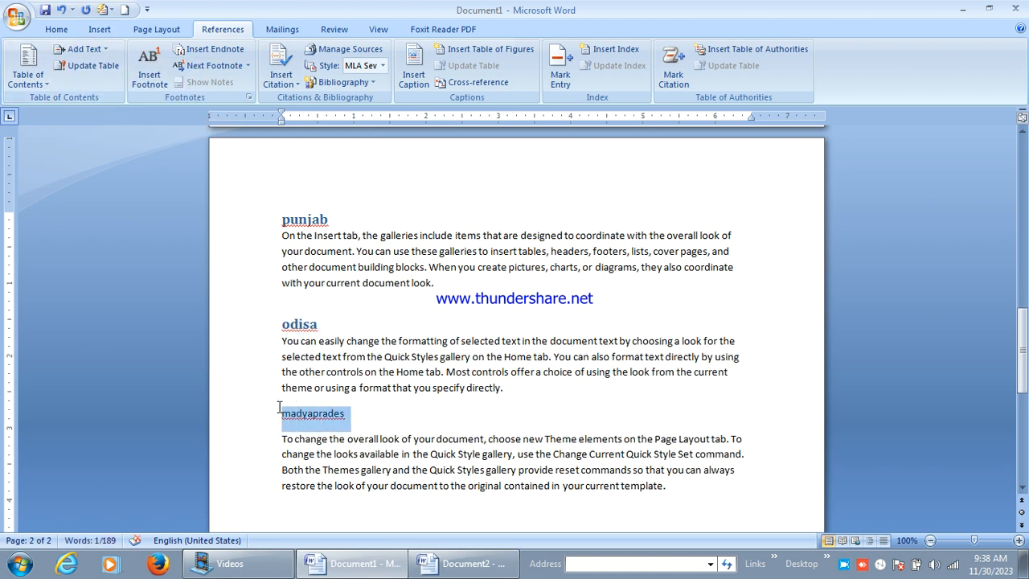
click(84, 50)
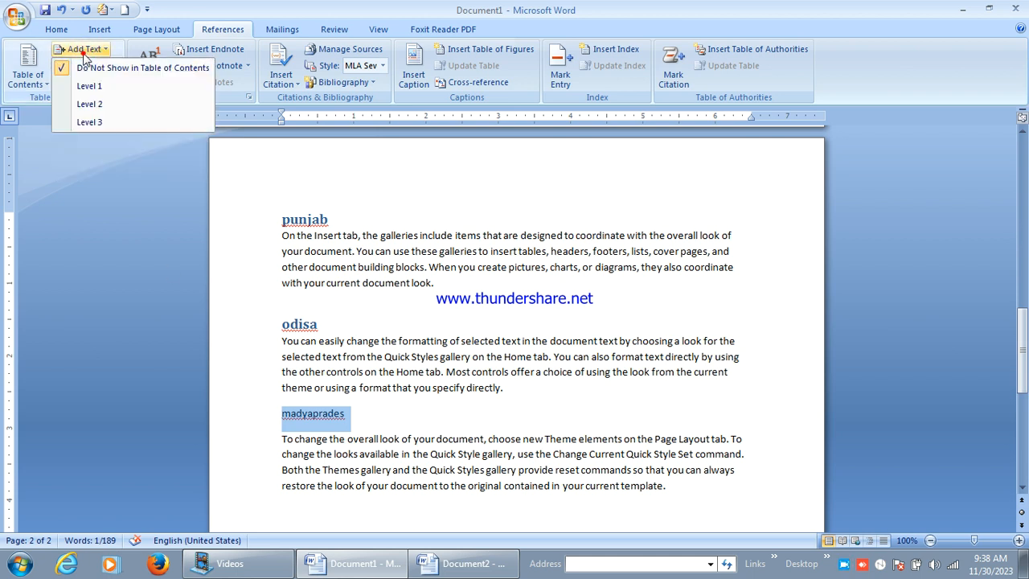
click(85, 87)
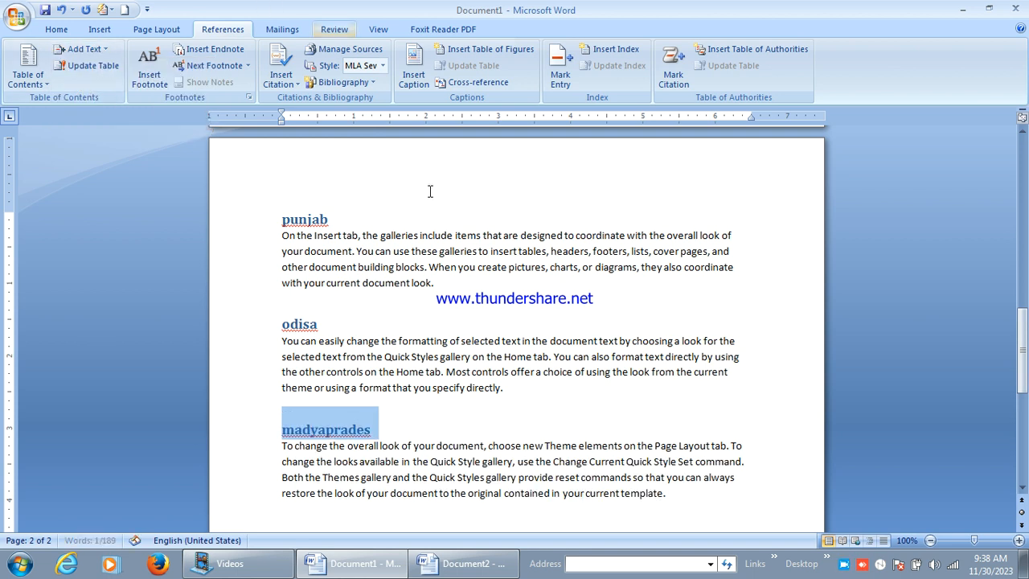
Insert page breaks before the odisa and madyaprades headings so each section starts on its own page
click(1026, 337)
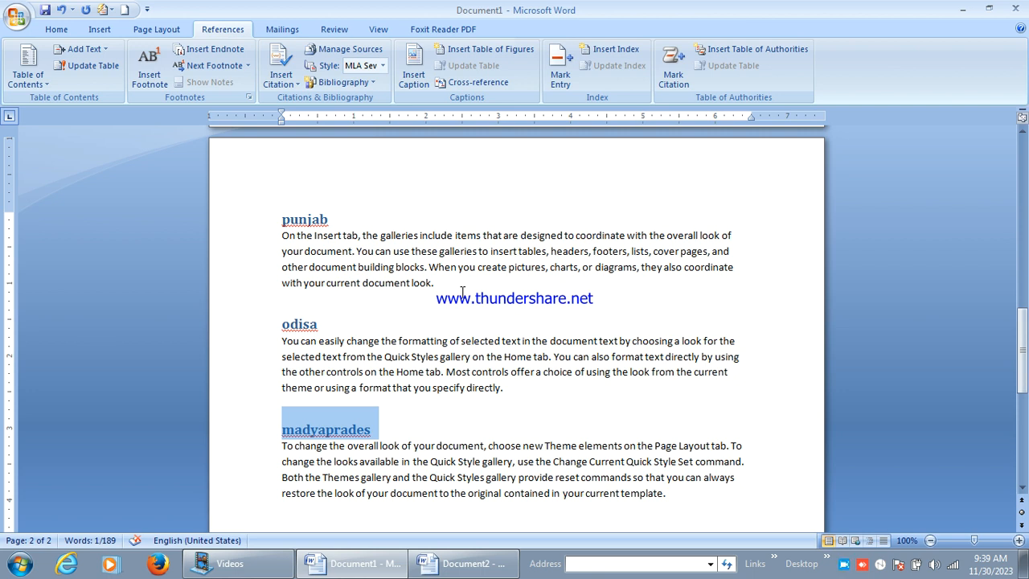
click(283, 323)
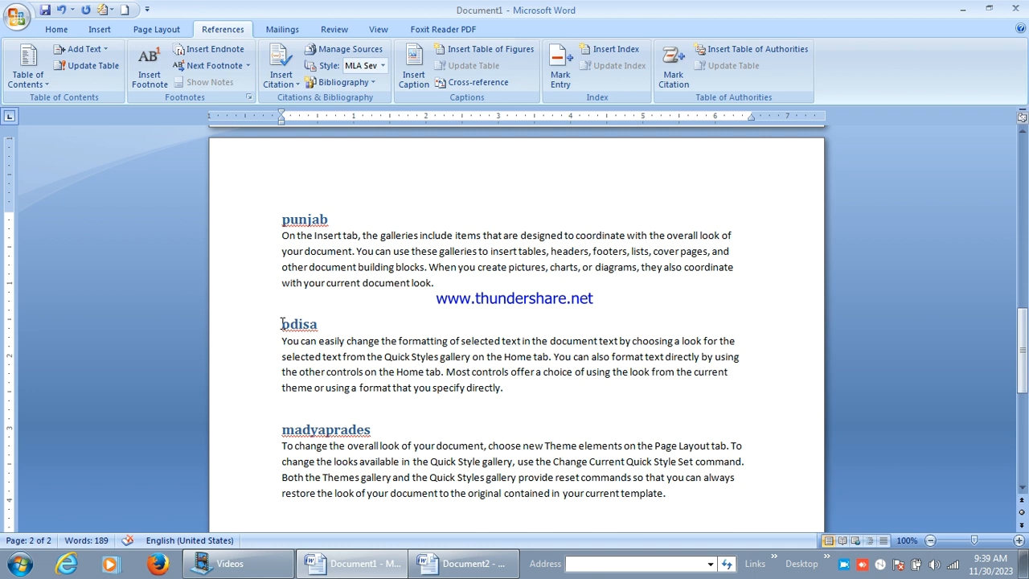
key(ctrl+Return)
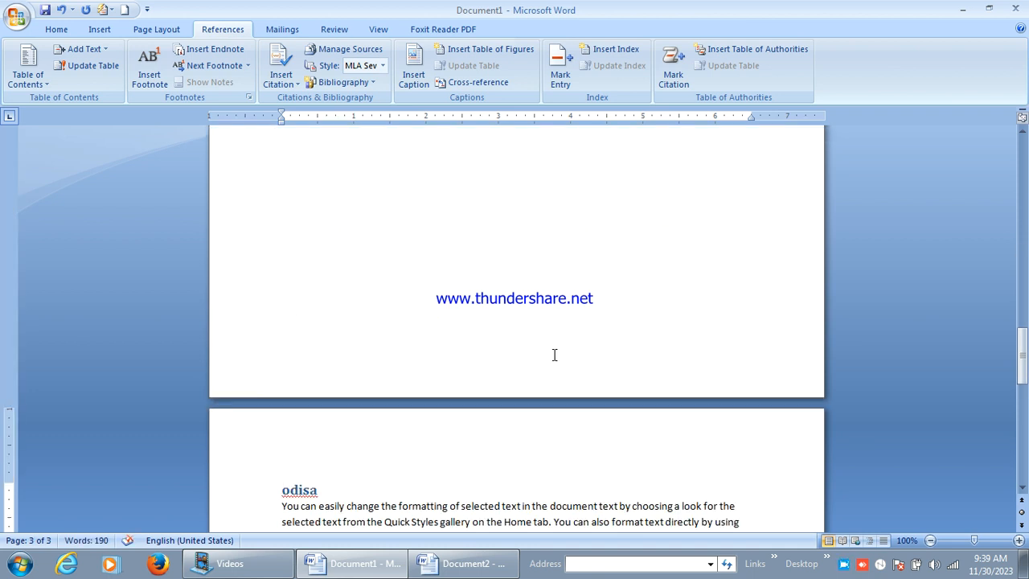
drag(1026, 391, 1026, 400)
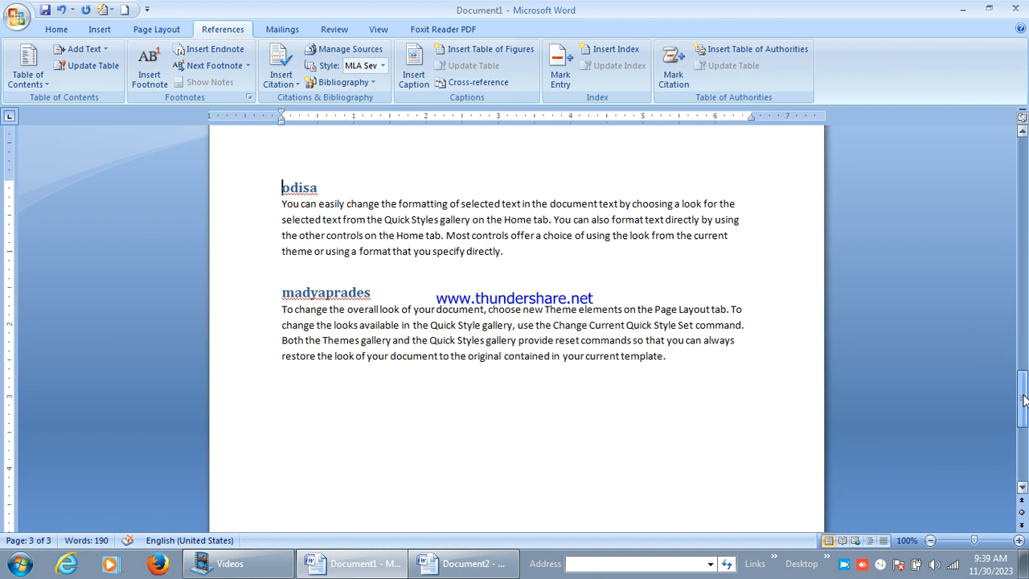
click(282, 292)
key(ctrl+Return)
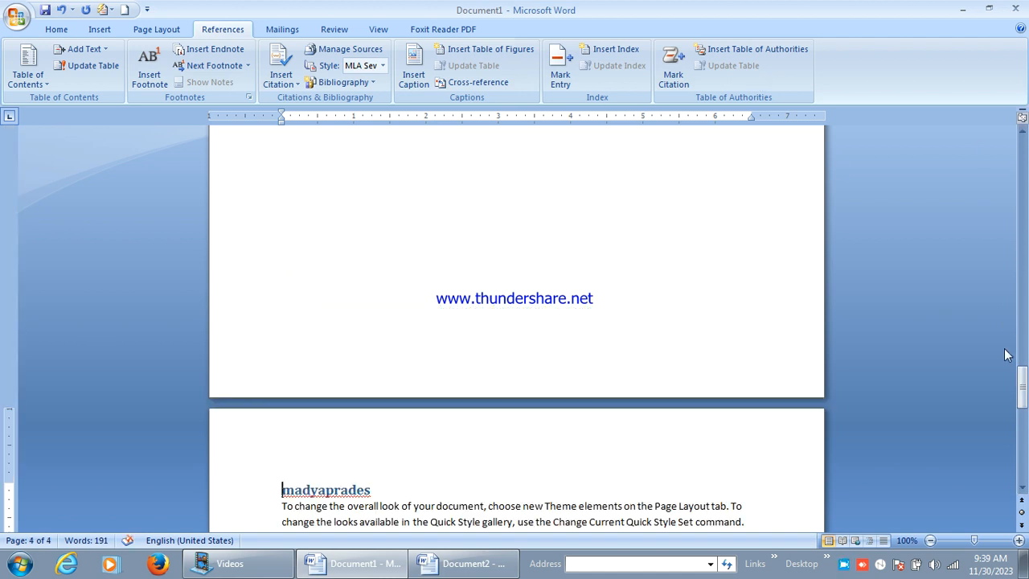
Insert an automatic table of contents titled Contents at the start of the blank first page
drag(1024, 384, 1023, 158)
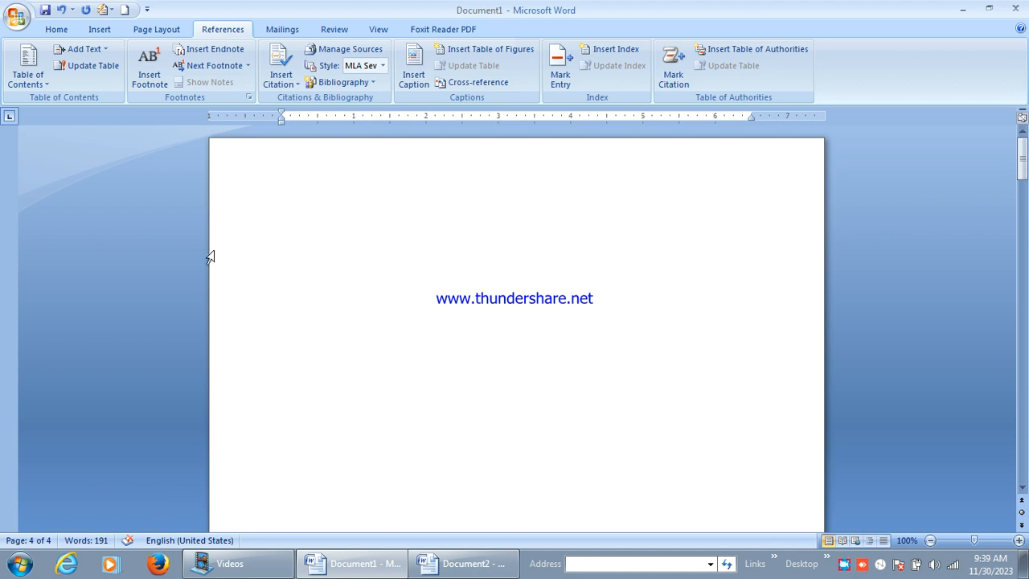
click(281, 205)
ctrl+scroll(315, 193, down, 5)
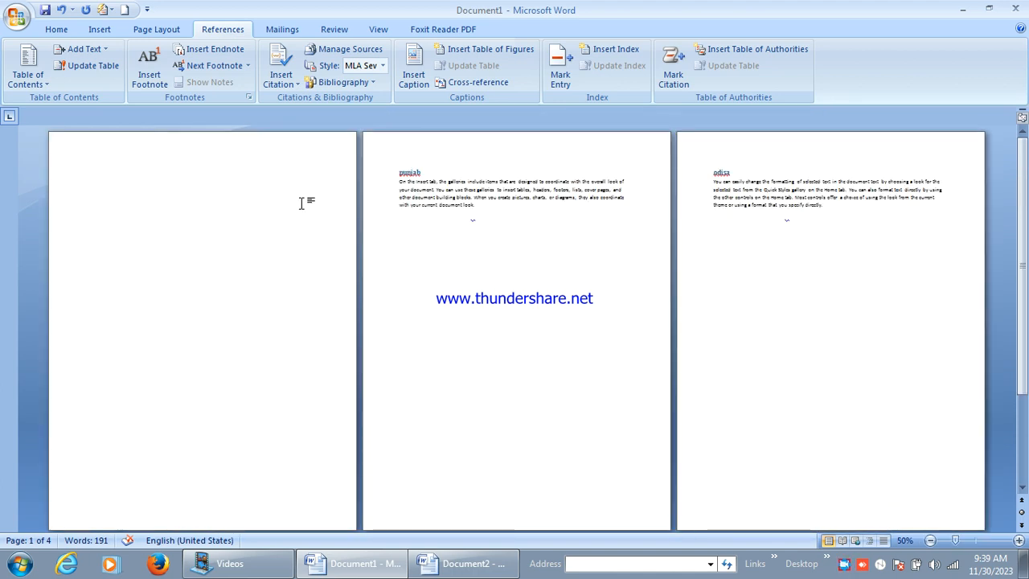
ctrl+scroll(301, 203, down, 3)
ctrl+scroll(302, 204, up, 6)
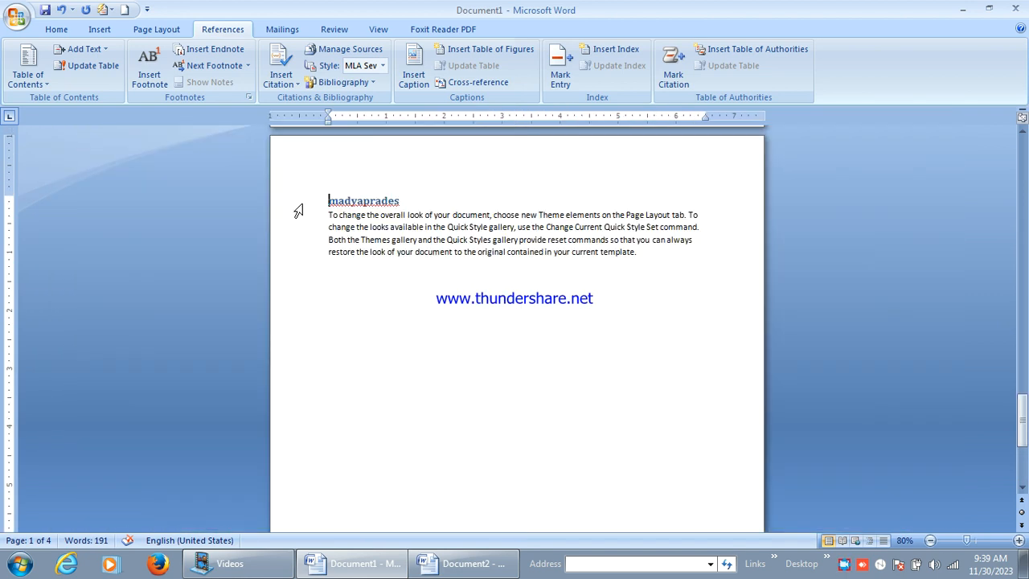
scroll(298, 211, down, 20)
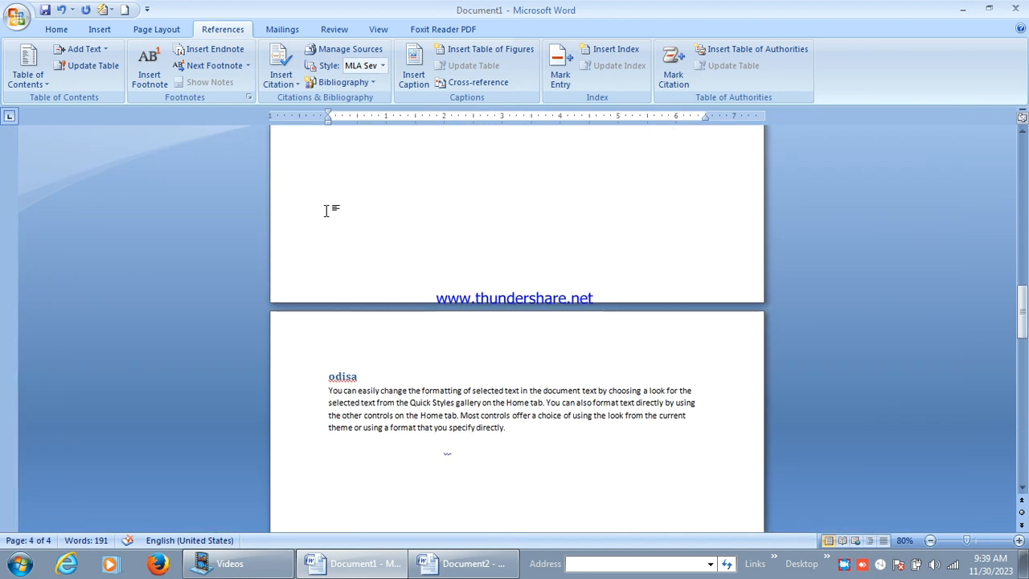
scroll(325, 211, up, 15)
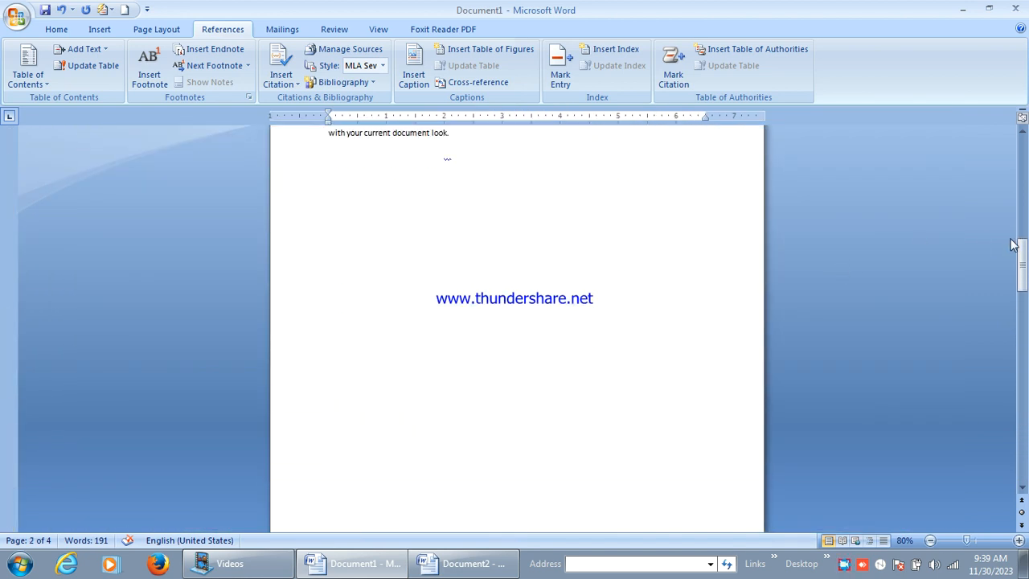
drag(1014, 245, 1014, 153)
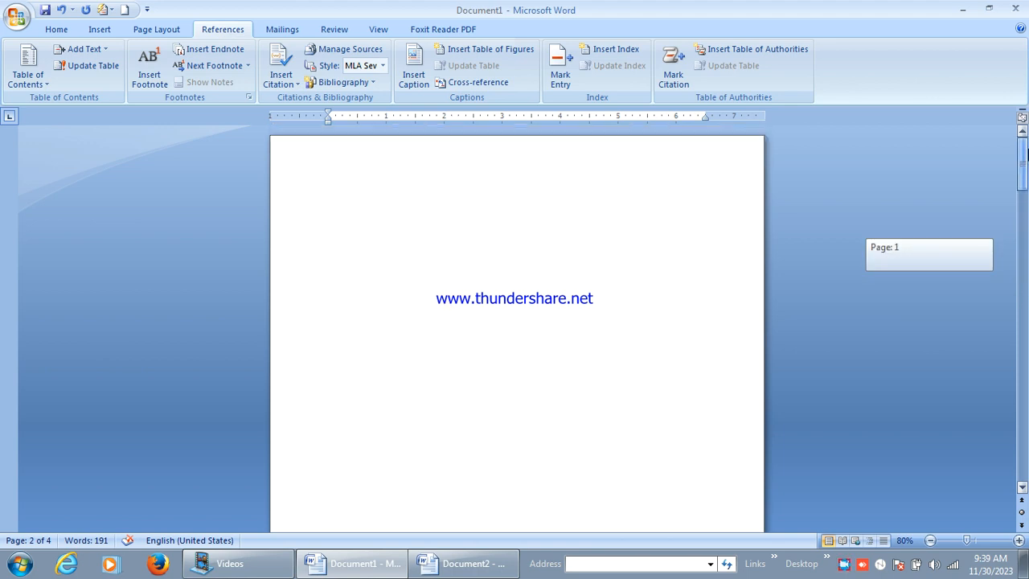
click(372, 214)
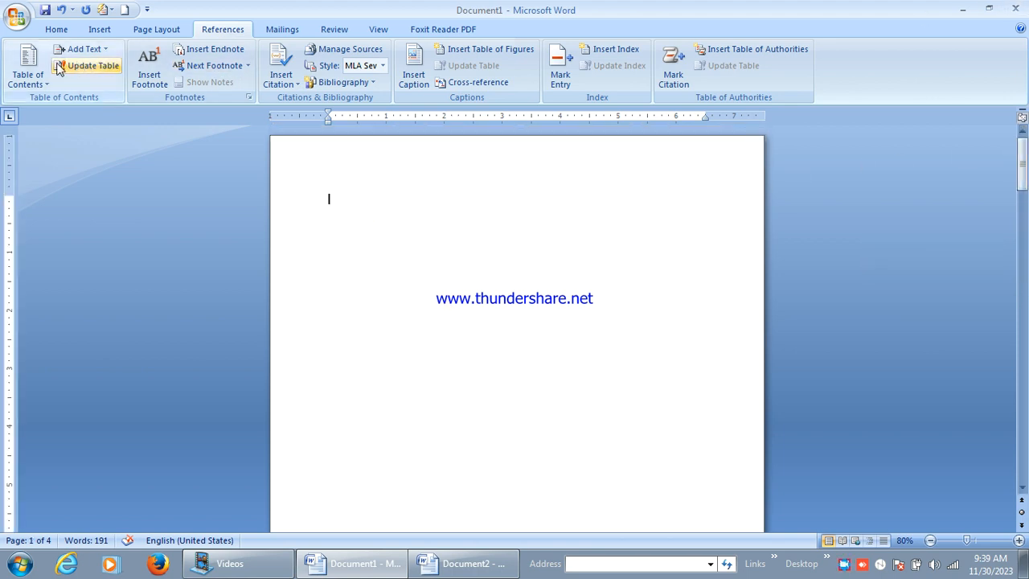
click(28, 68)
click(54, 157)
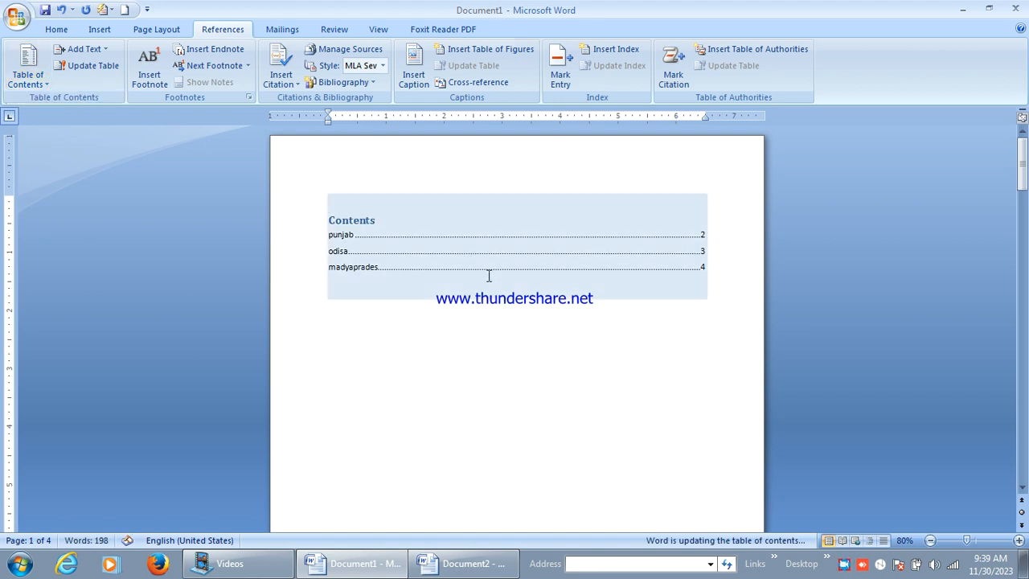
Follow the madyaprades entry in the table of contents to its page and return to the punjab entry
scroll(500, 340, up, 3)
double_click(419, 399)
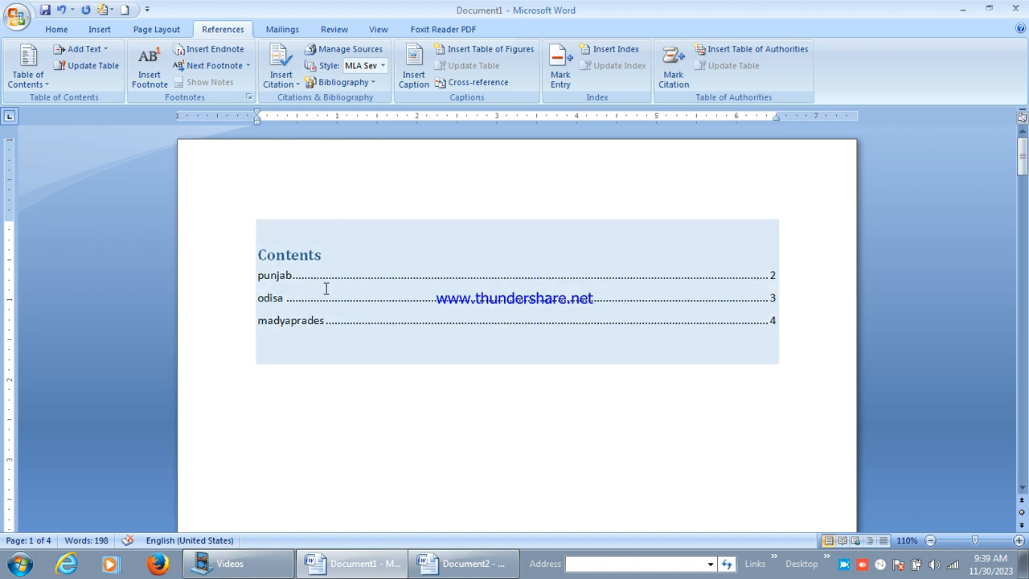
click(365, 320)
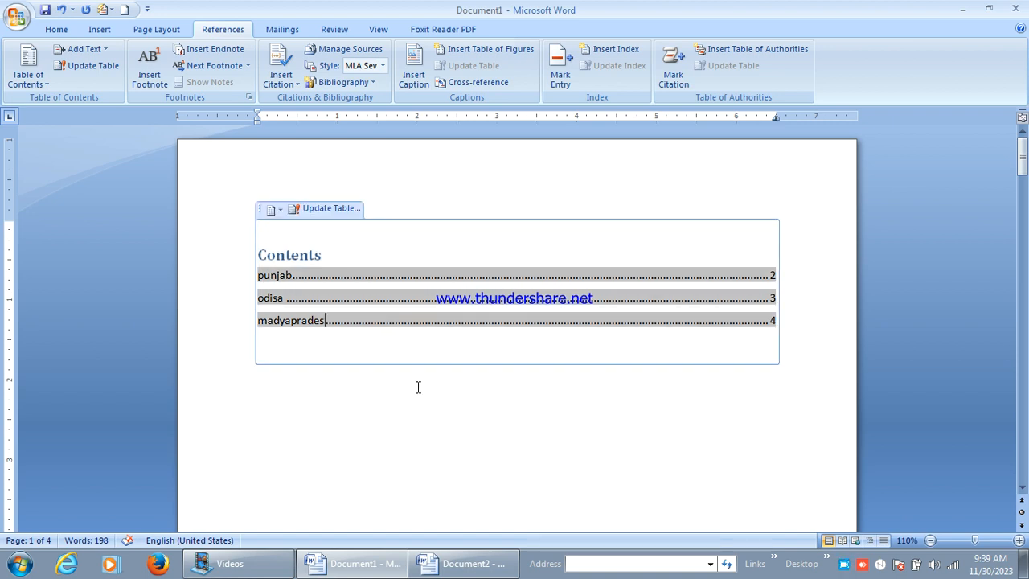
ctrl+click(361, 323)
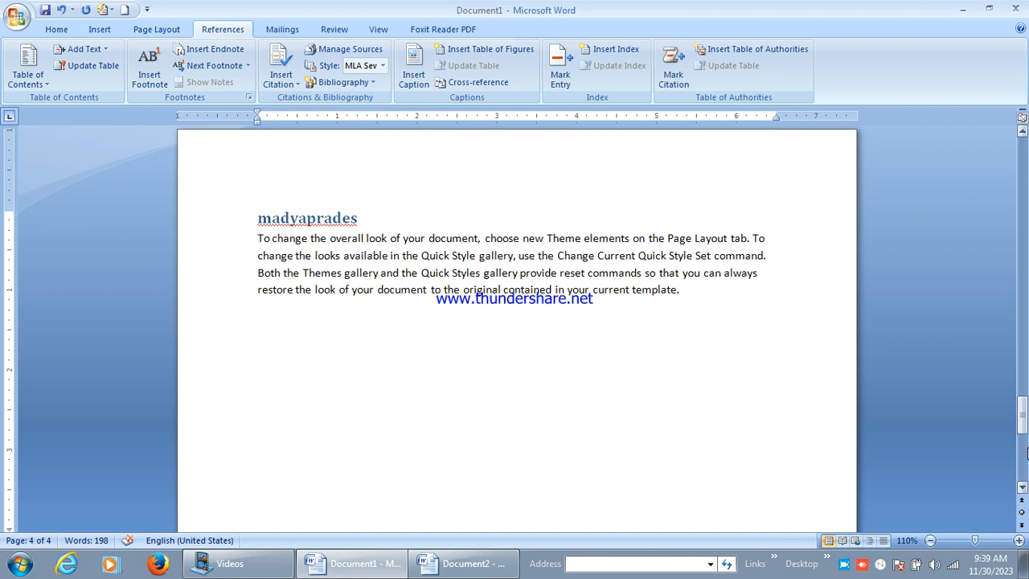
drag(1022, 420, 1011, 152)
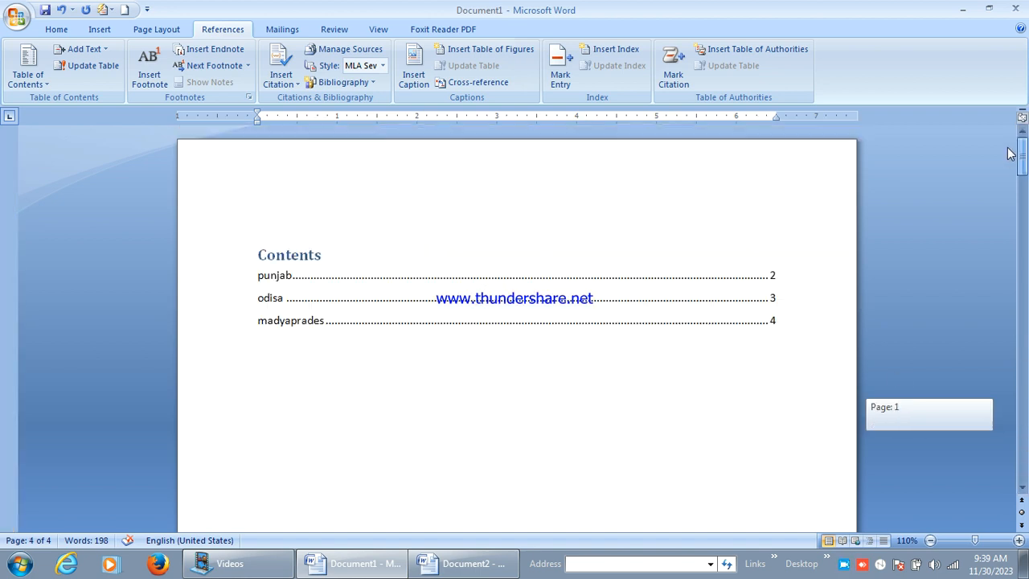
click(376, 275)
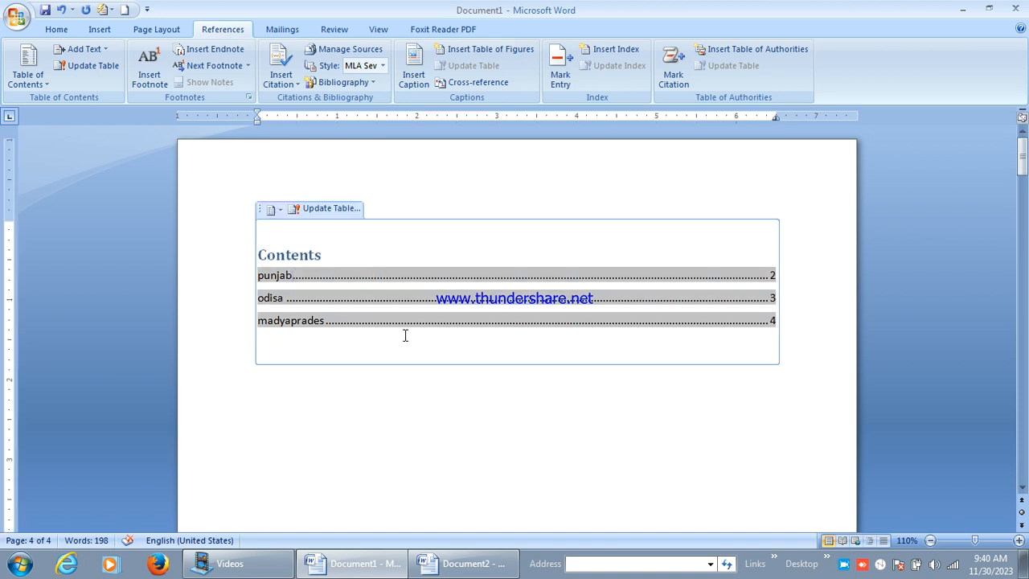
Follow the punjab entry in the table of contents to its page and review it against the contents list
ctrl+click(410, 275)
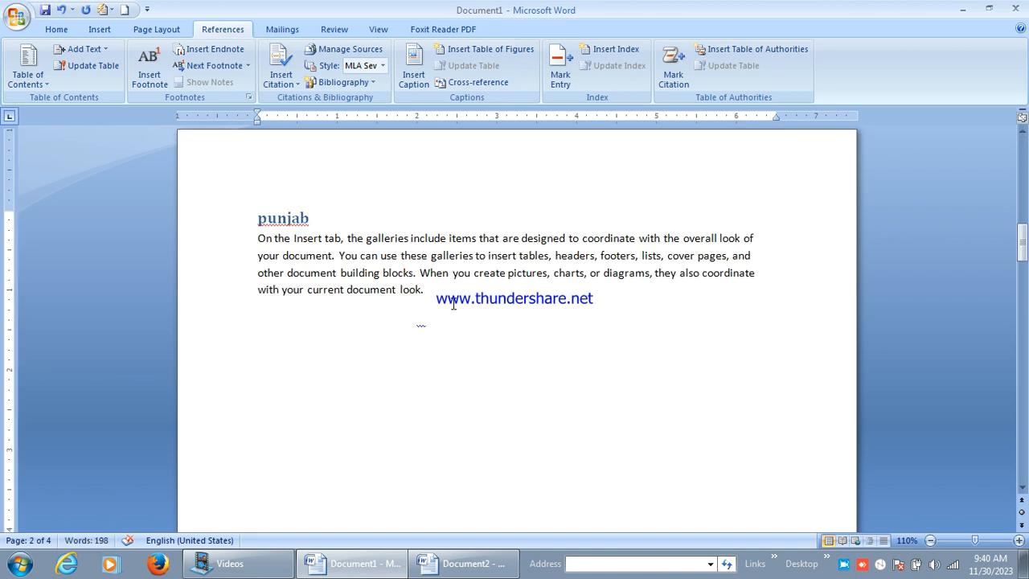
scroll(453, 304, up, 20)
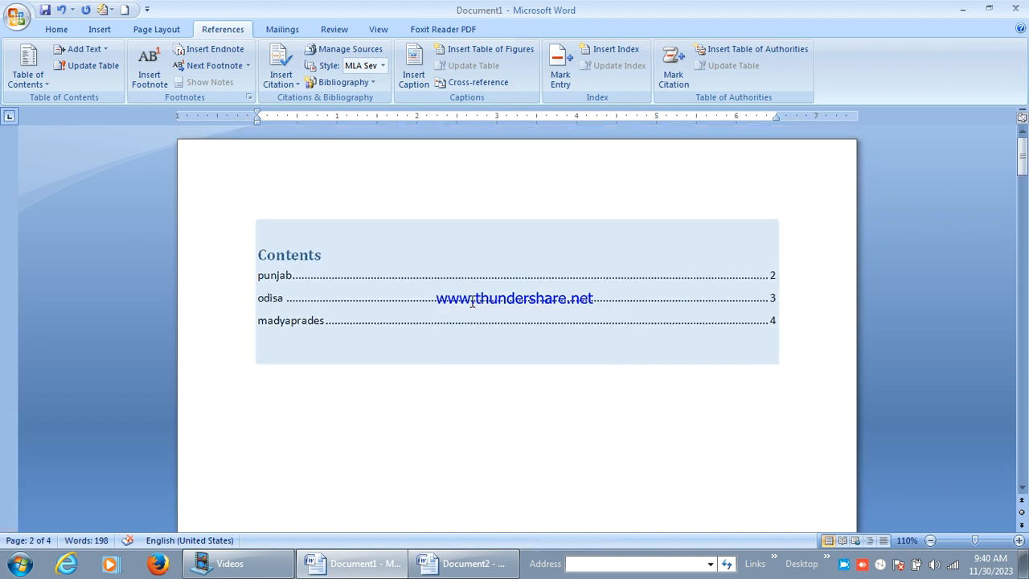
scroll(473, 302, down, 20)
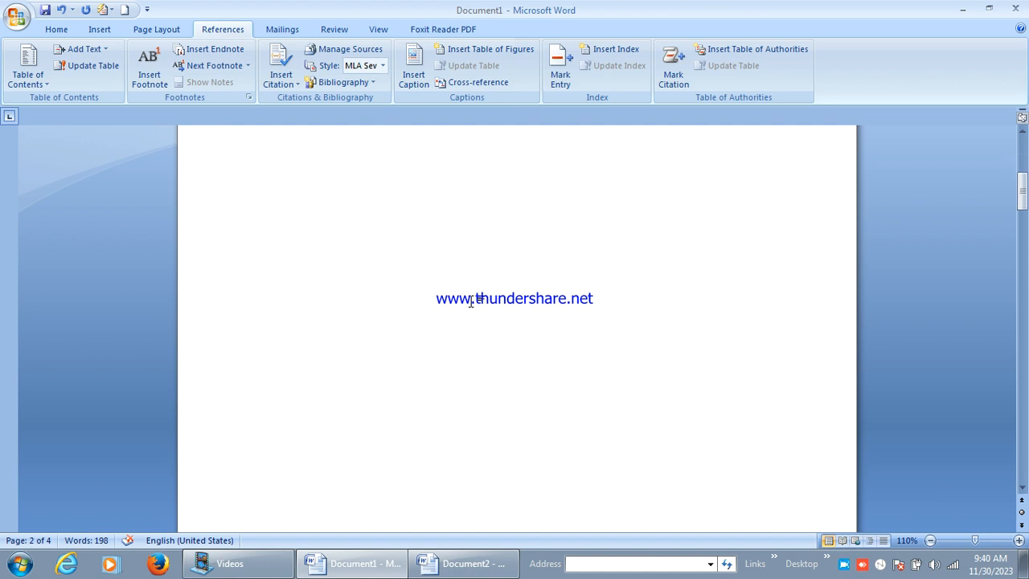
scroll(473, 302, down, 5)
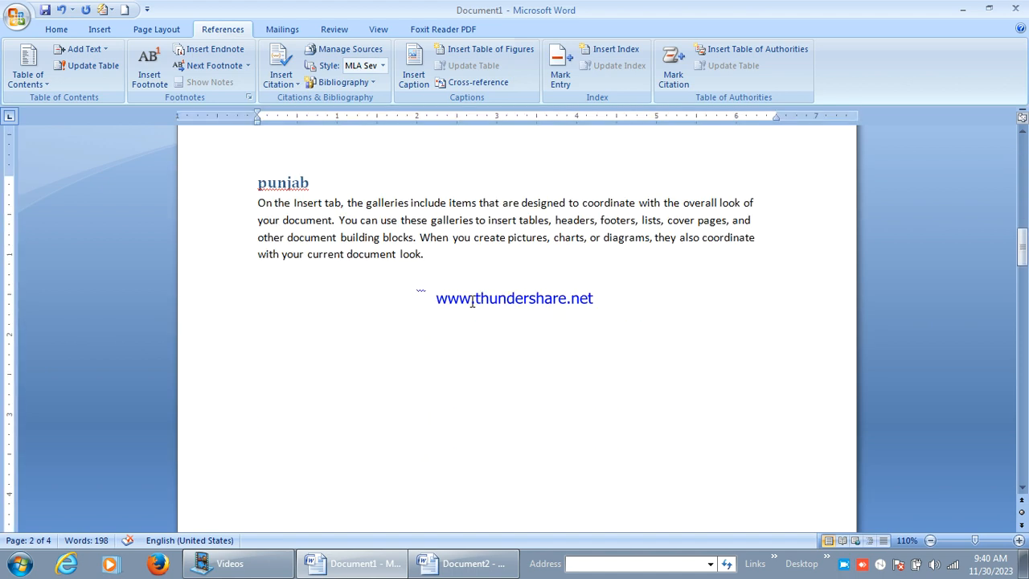
Insert a page break after the madyaprades section and generate one sample paragraph on the new page with =rand(1)
drag(1022, 250, 985, 394)
click(757, 395)
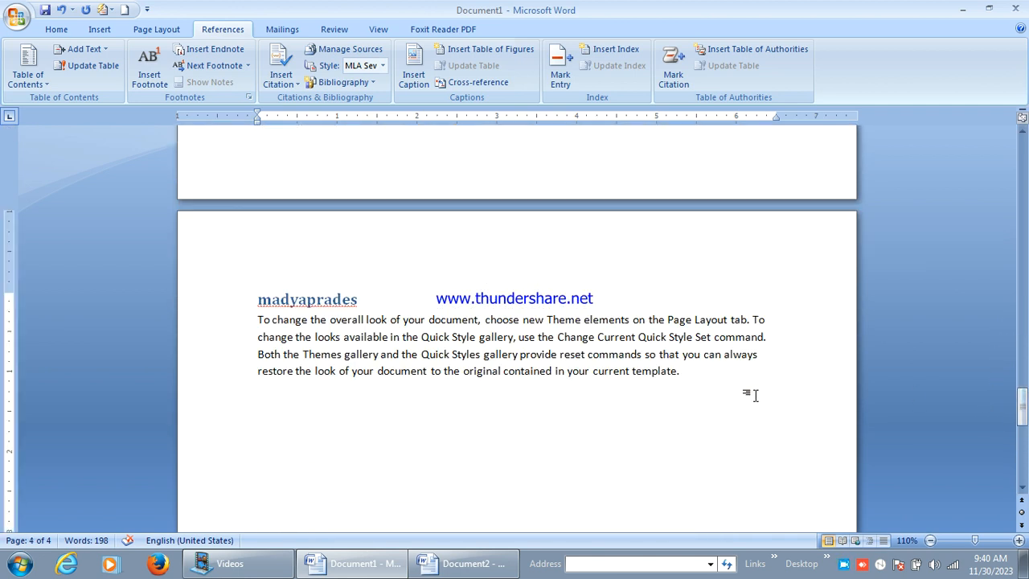
key(ctrl+Return)
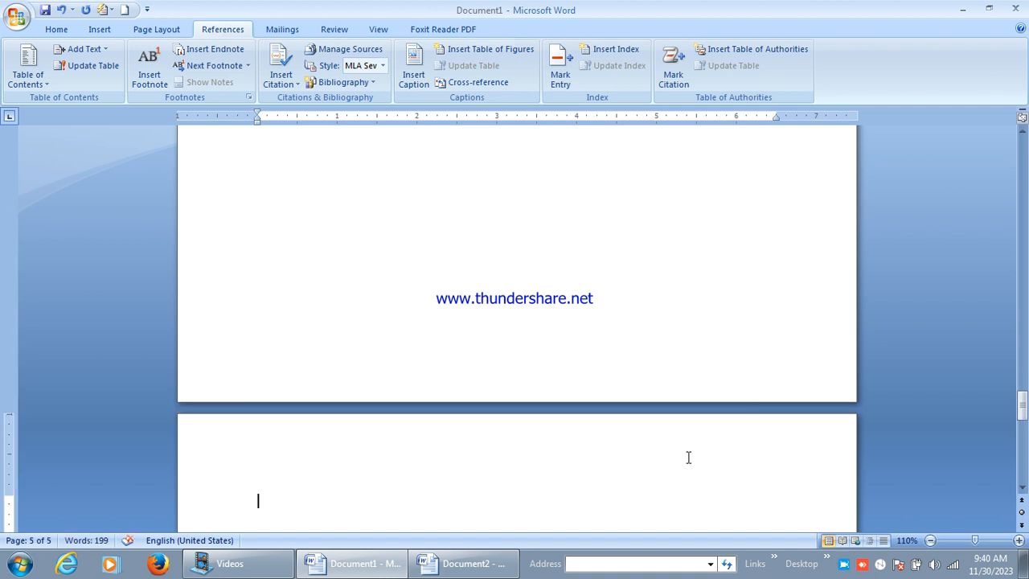
text(=)
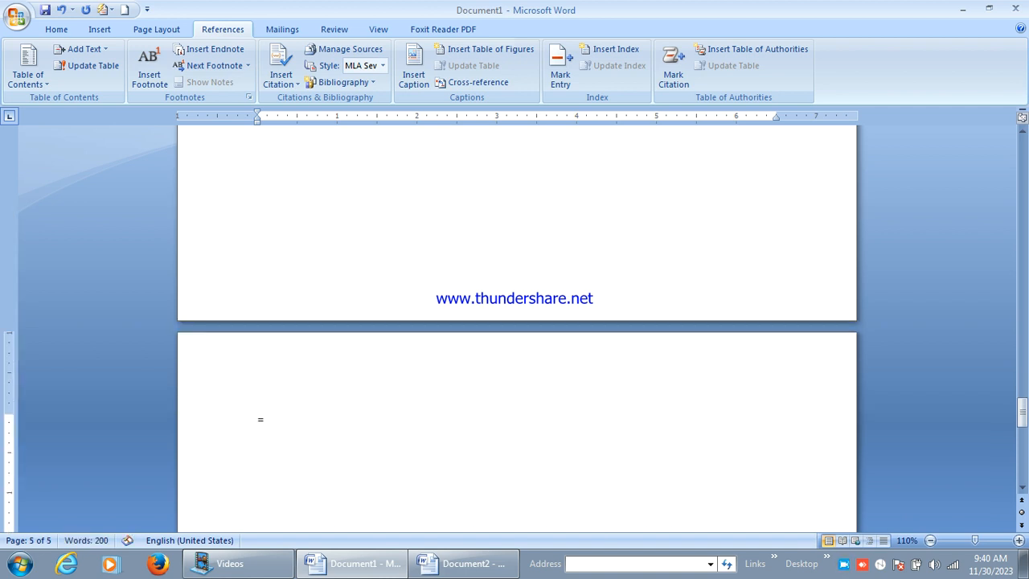
text(rand(1))
key(Return)
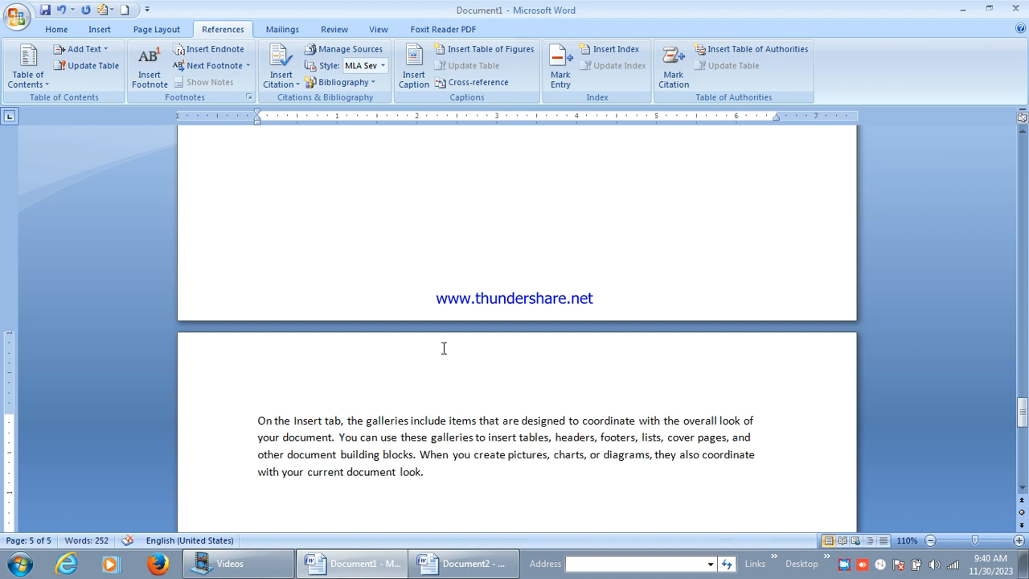
Add the heading kerala above the new sample paragraph and mark it as a Level 1 entry for the table of contents
click(258, 419)
key(Return)
key(Up)
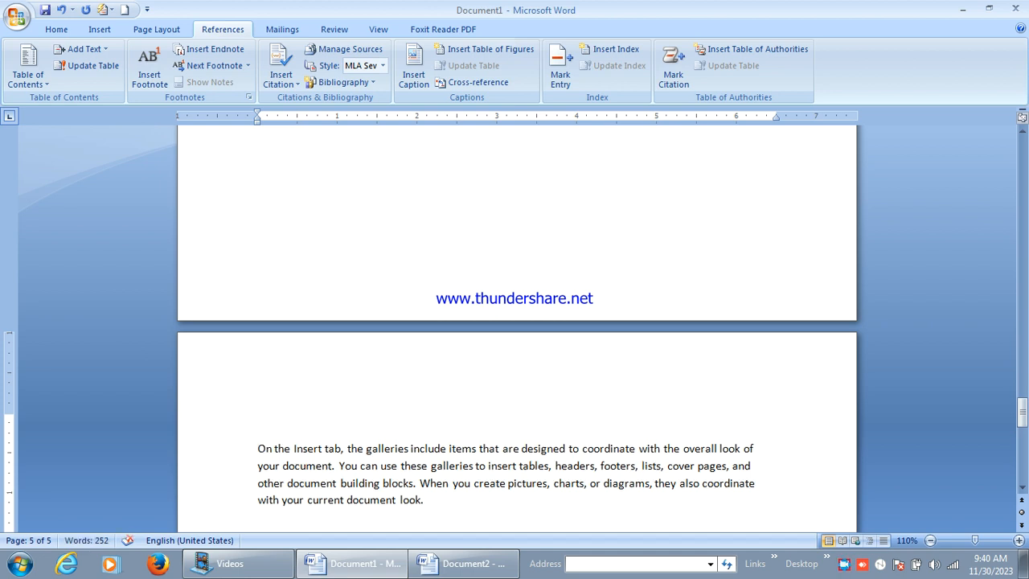
text(kerala)
drag(322, 416, 259, 418)
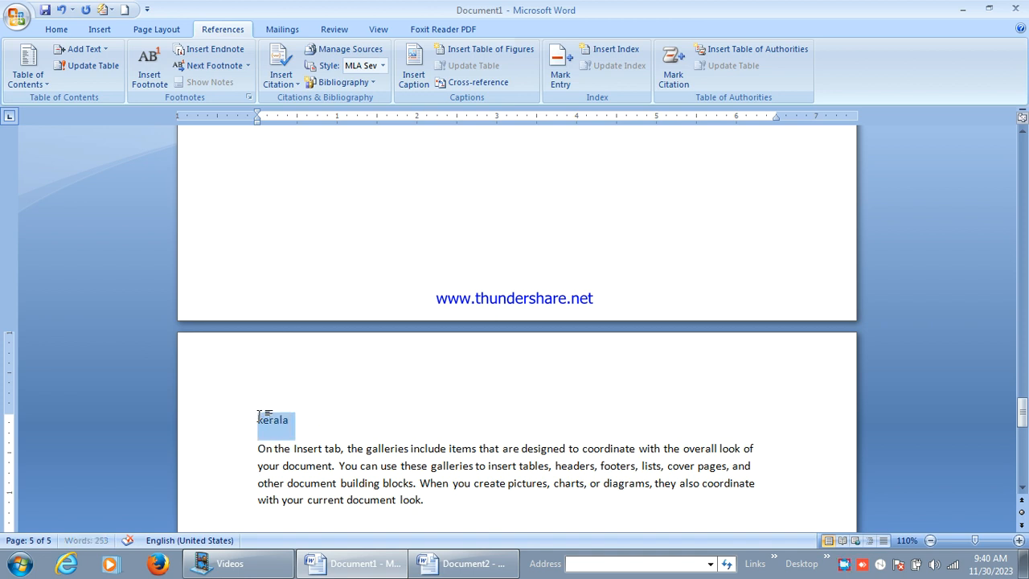
click(82, 49)
click(90, 87)
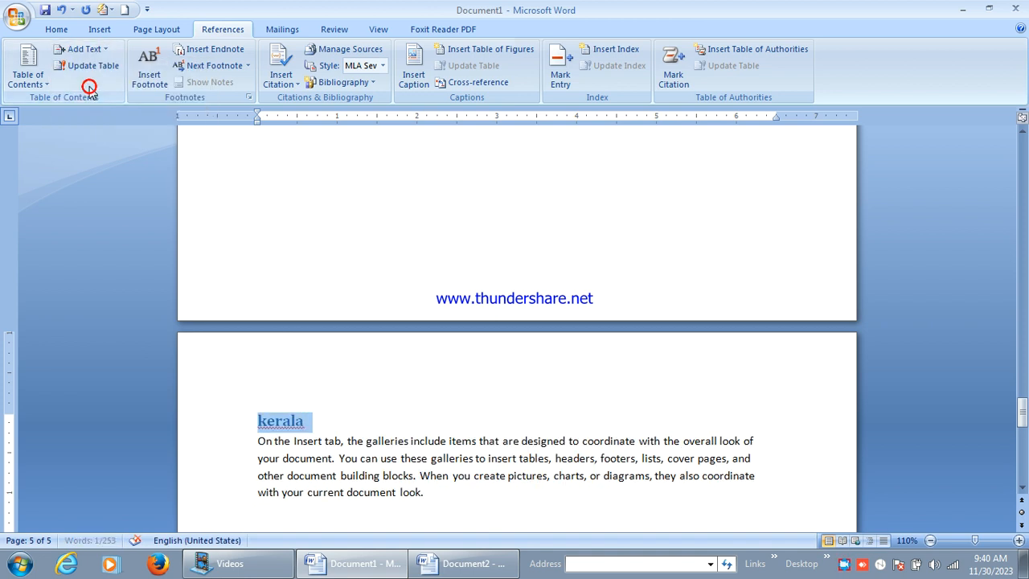
Update the entire table of contents on the first page to include the kerala heading
drag(1023, 412, 1025, 128)
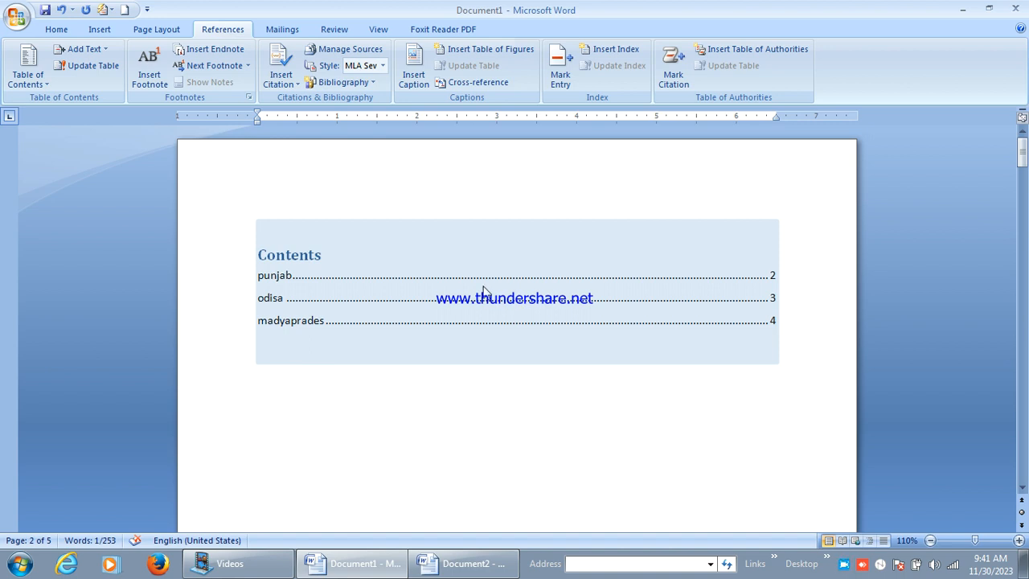
click(484, 288)
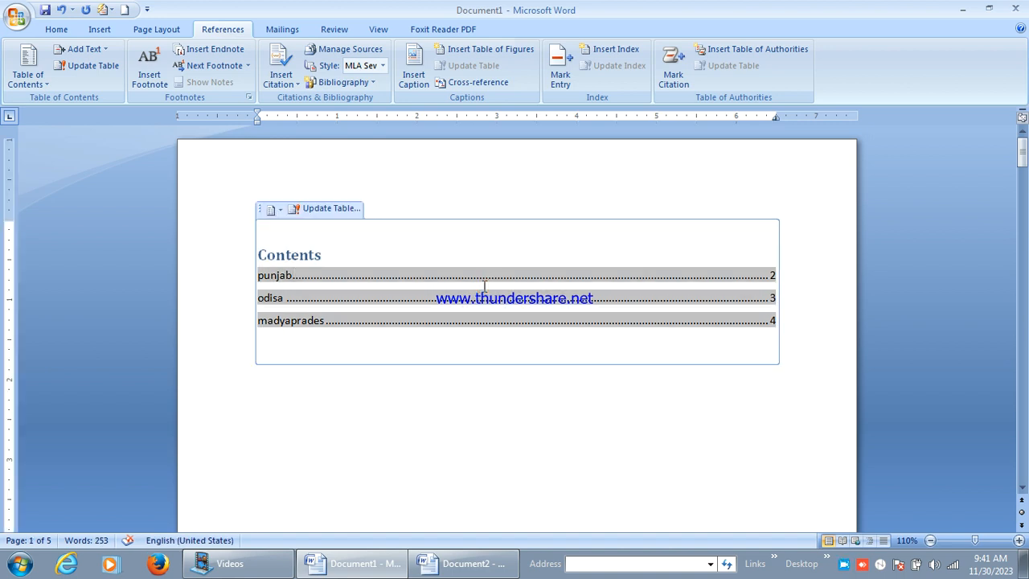
click(338, 209)
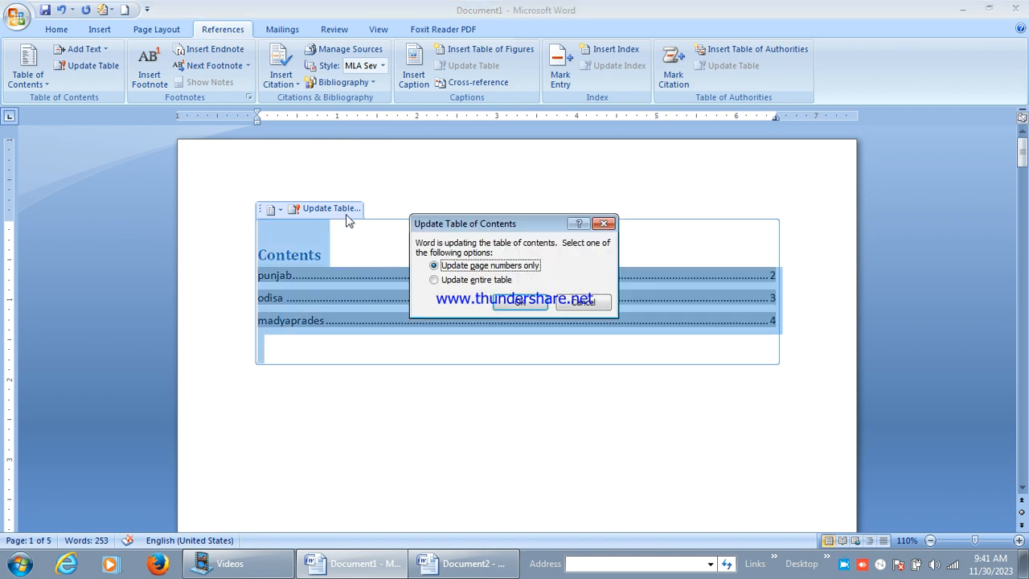
click(434, 280)
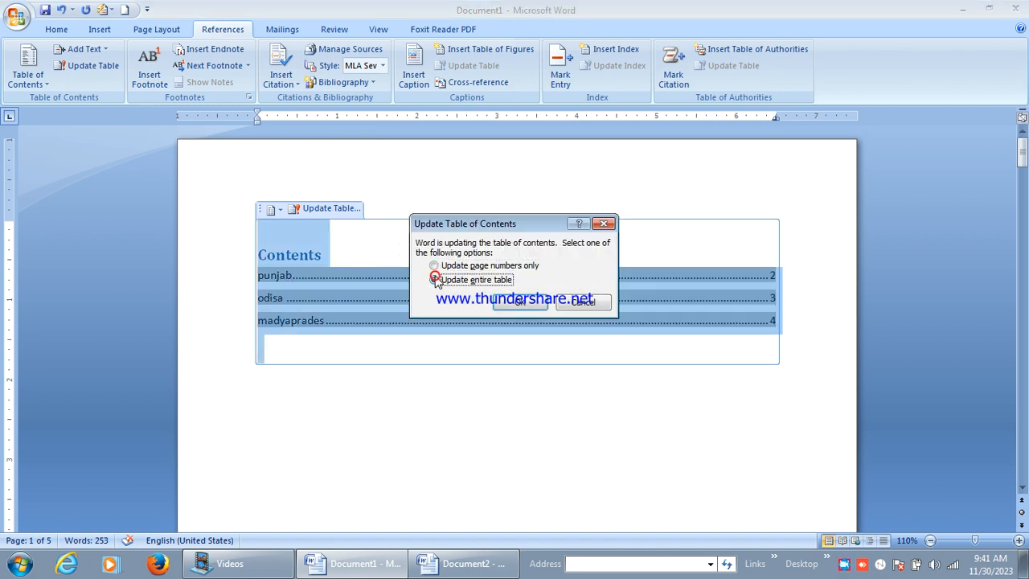
click(526, 307)
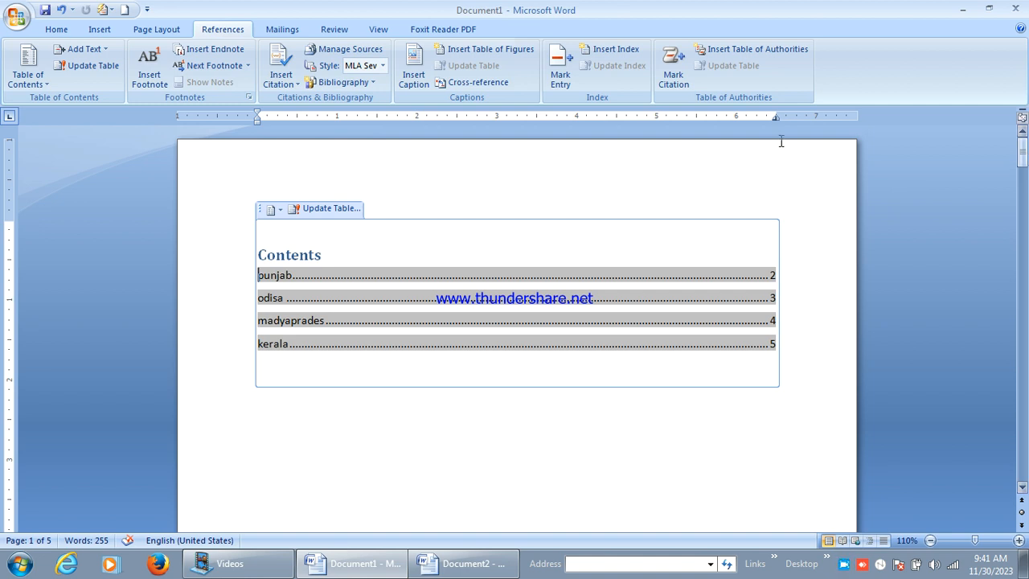
click(314, 210)
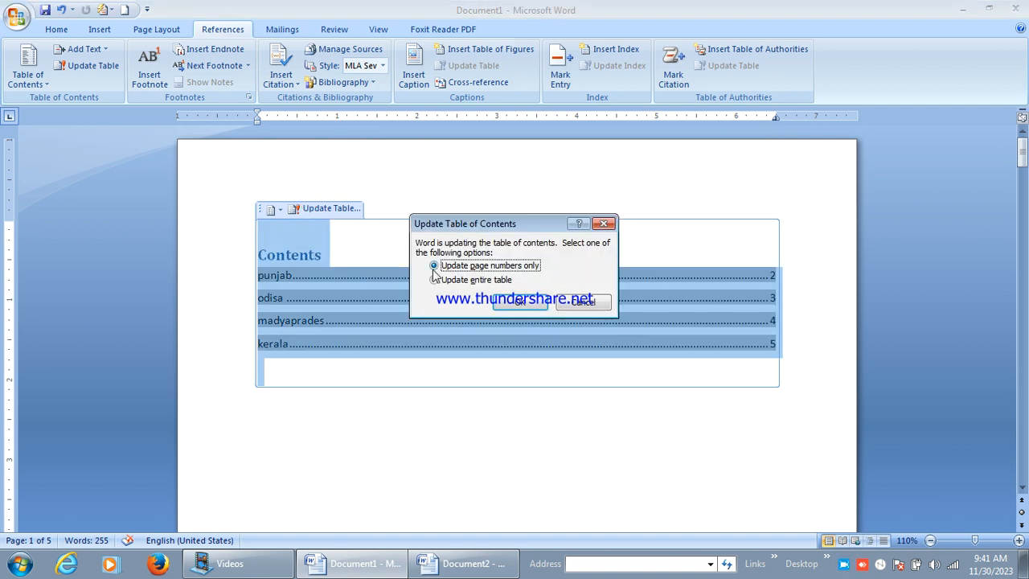
click(608, 305)
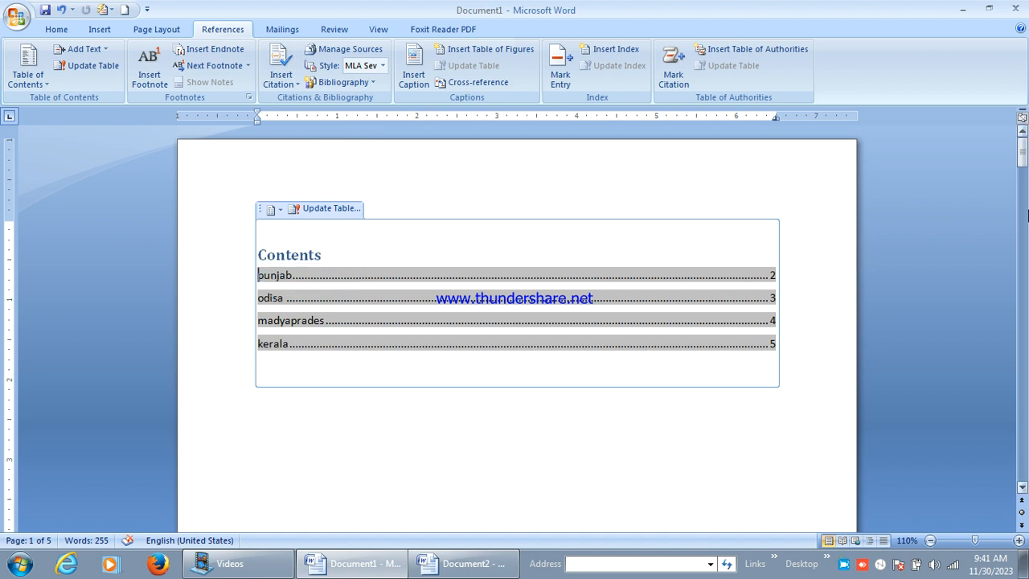
Copy the odisa heading with its paragraph and delete them from their current page
drag(1026, 165, 1023, 289)
click(259, 350)
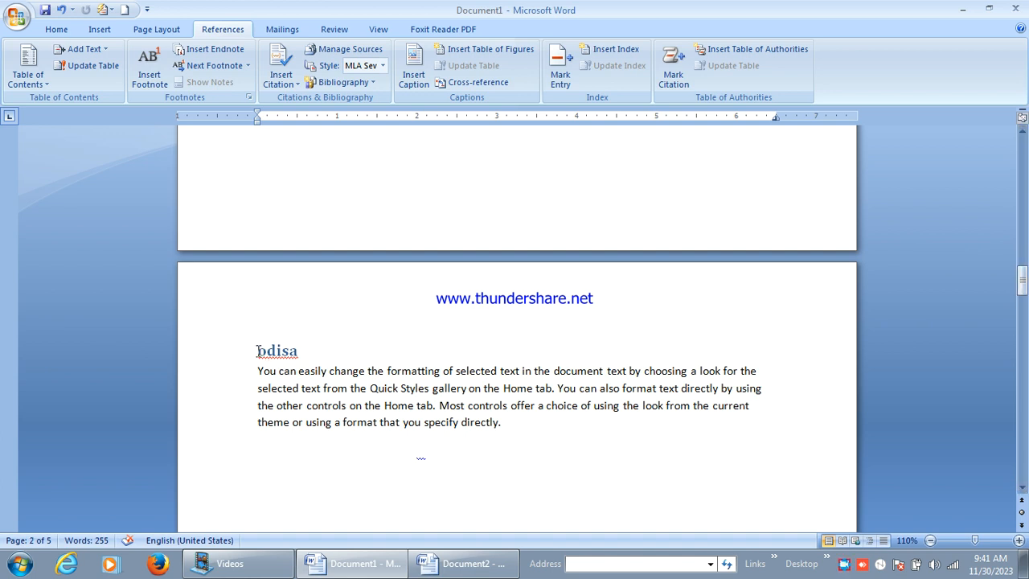
drag(258, 351, 540, 429)
key(ctrl+c)
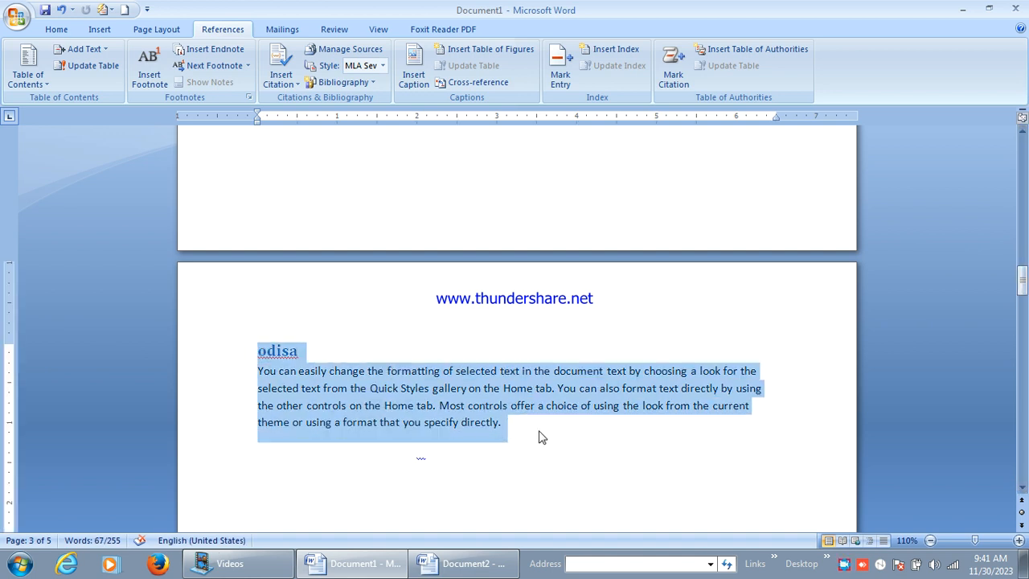
key(Delete)
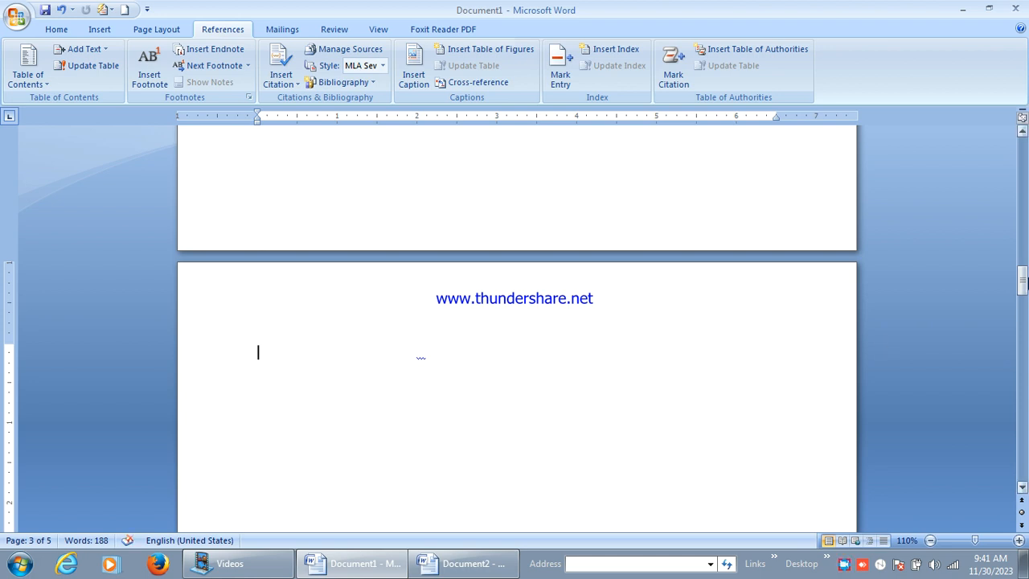
Insert a page break at the end of the document and paste the odisa section on the new page
drag(1025, 283, 1023, 492)
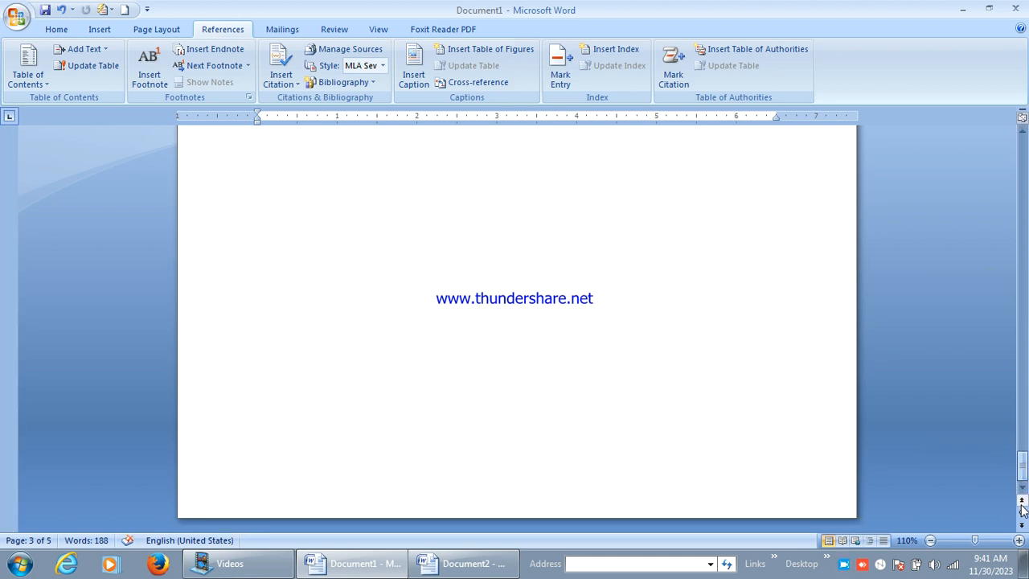
click(660, 362)
key(ctrl+Return)
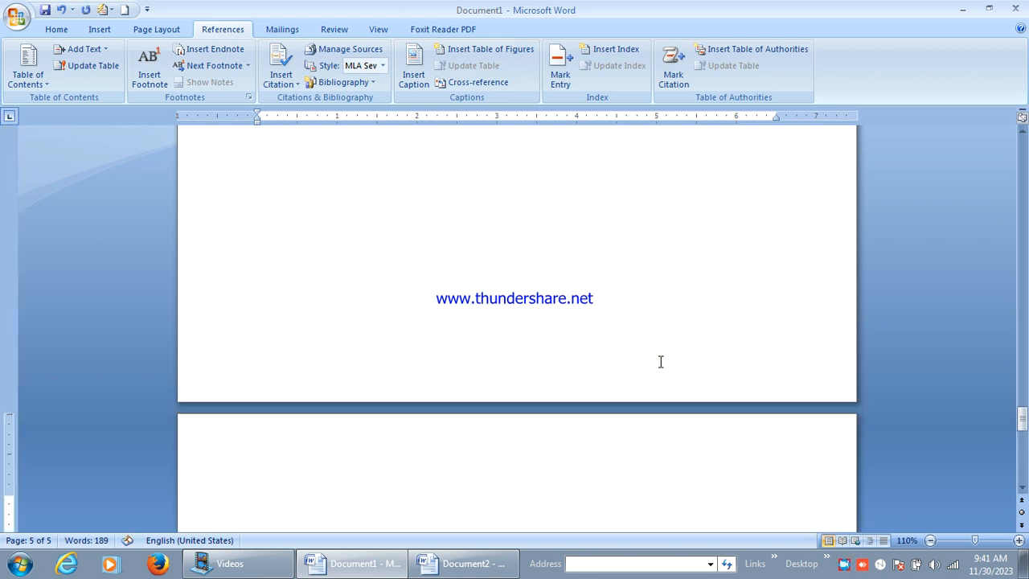
key(ctrl+v)
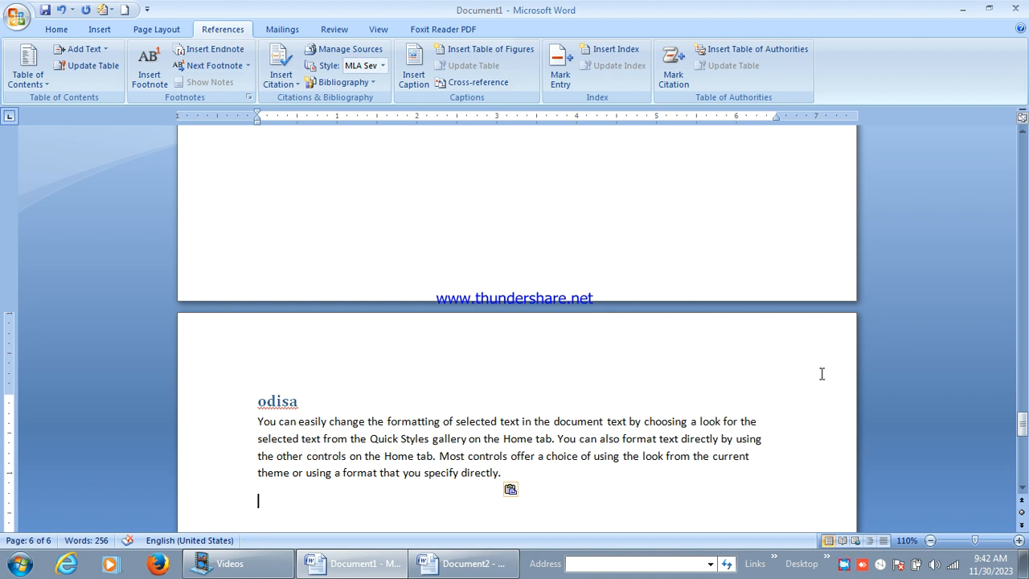
Insert a page break after the pasted odisa section and generate one sample paragraph there with the rand function
drag(1022, 429, 1022, 149)
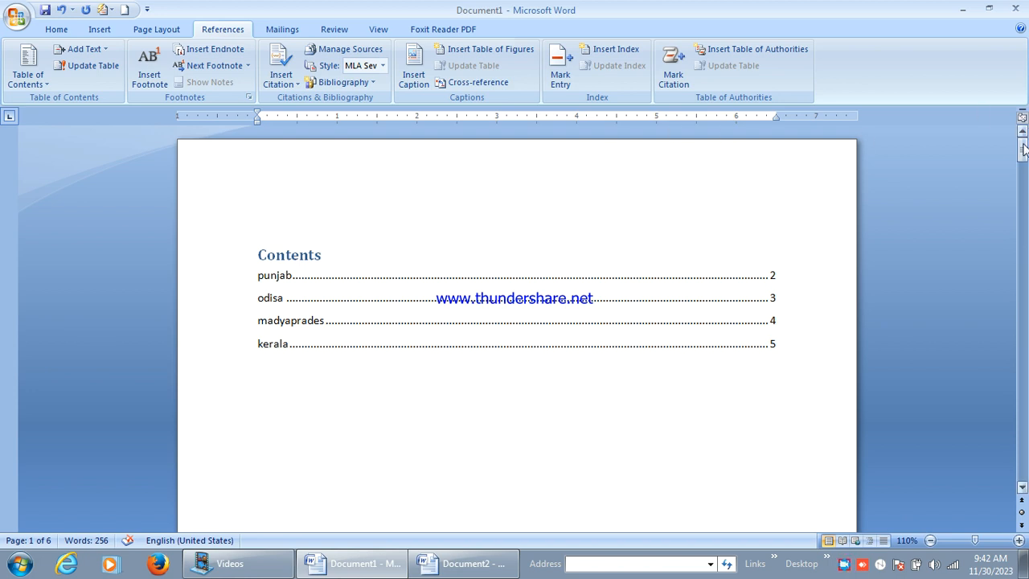
drag(1024, 149, 1024, 346)
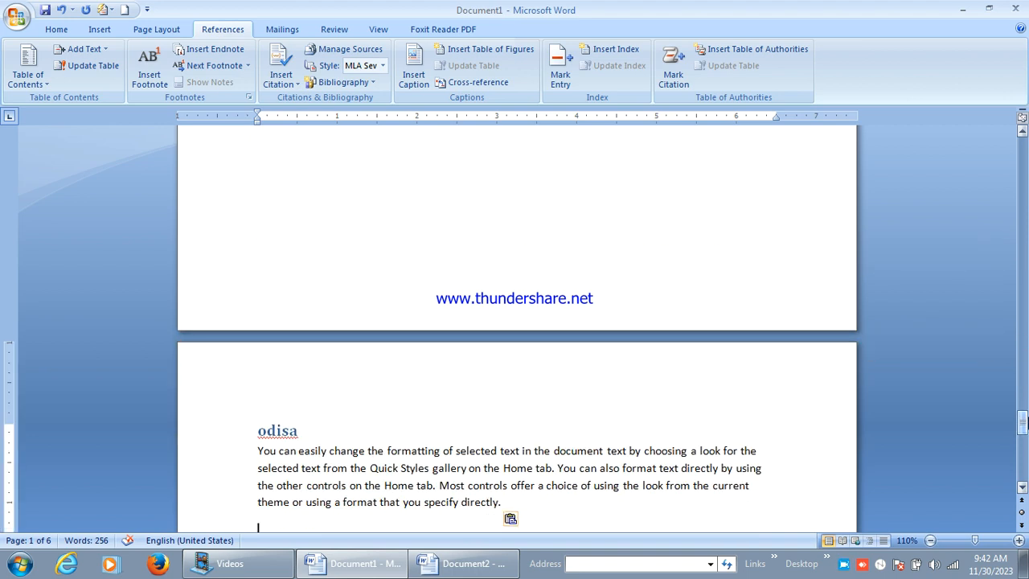
drag(1023, 422, 1024, 446)
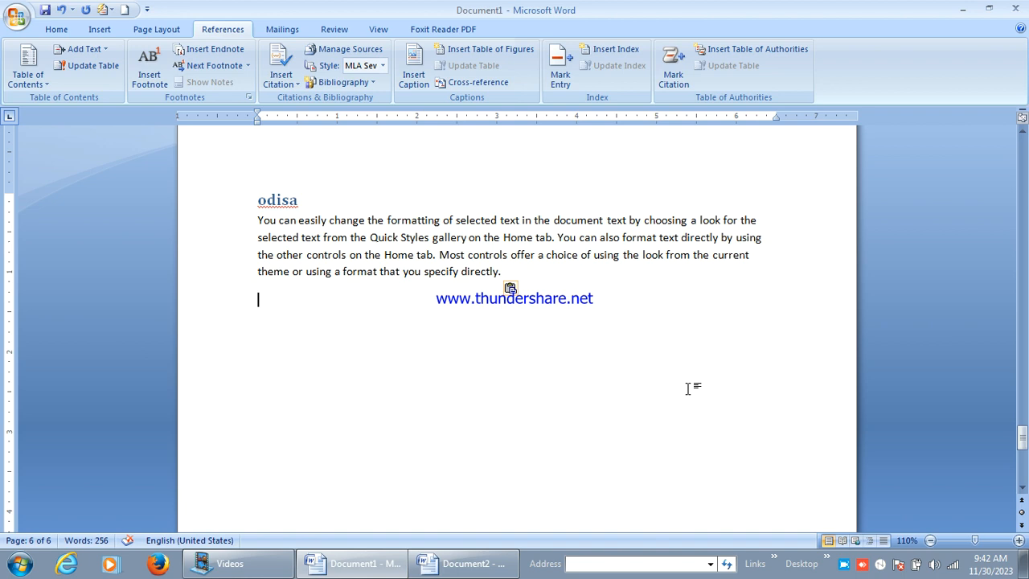
key(ctrl+Return)
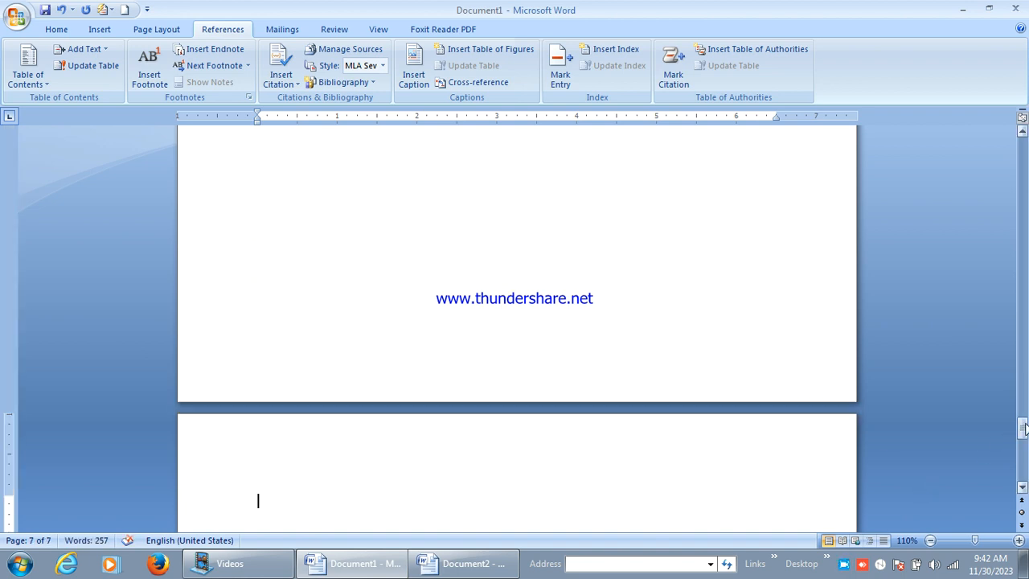
drag(1024, 428, 1025, 437)
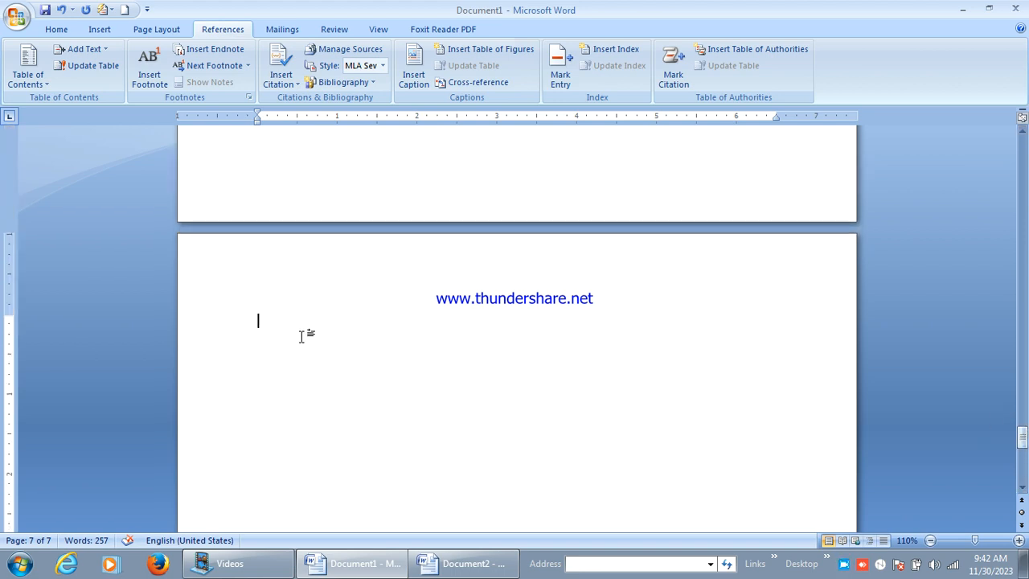
text(=rand())
key(Return)
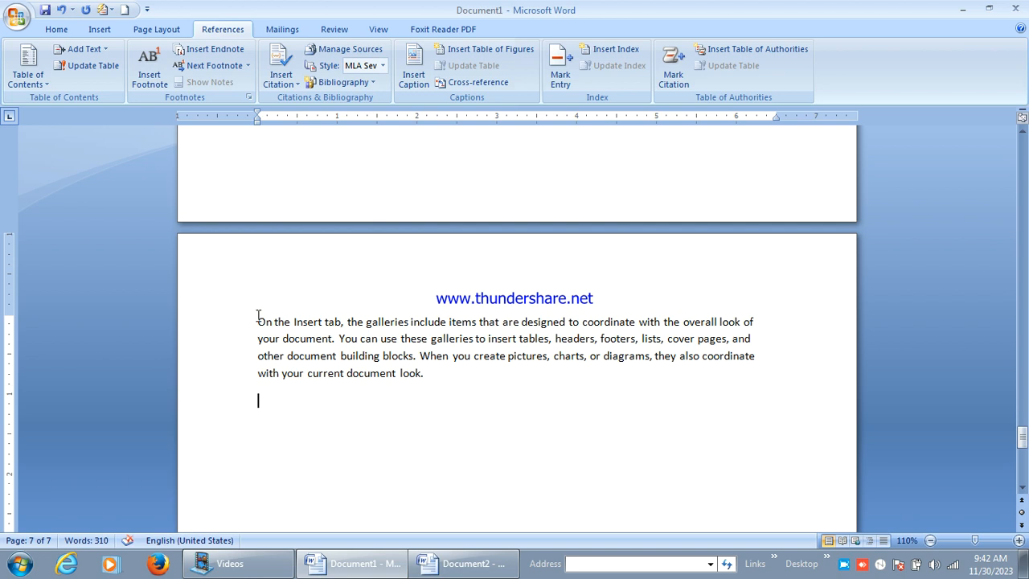
Add the heading jujrat above the last sample paragraph and mark it as a Level 1 entry for the table of contents
click(257, 322)
key(Return)
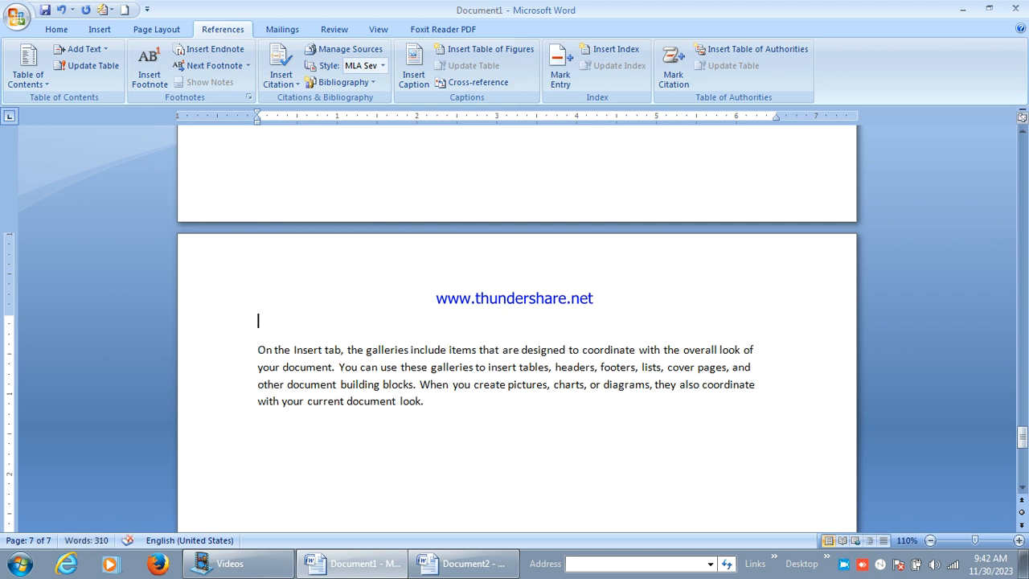
text(jujrat)
key(shift+Left)
key(shift+Left)
key(shift+Left)
key(shift+Left)
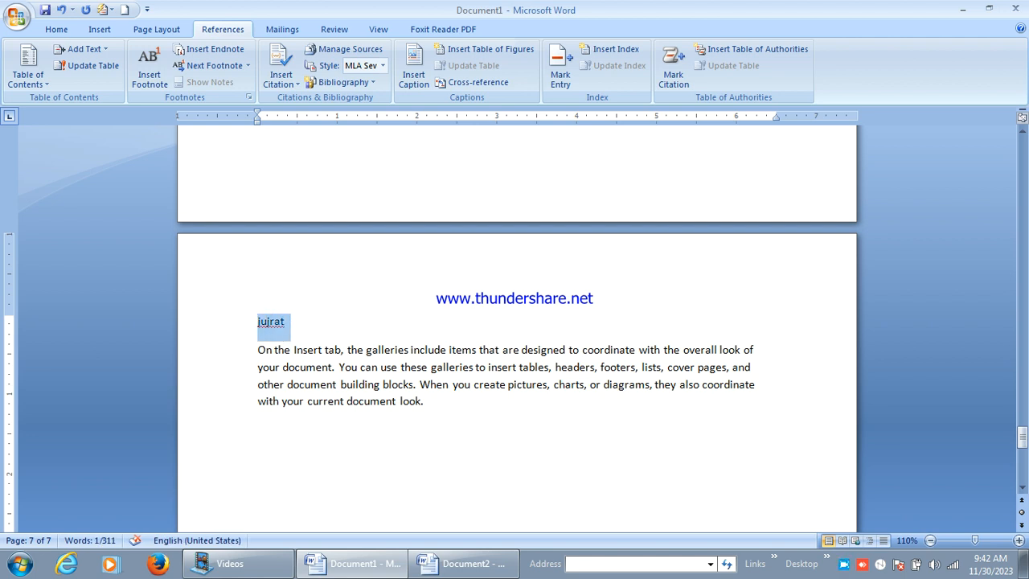
click(100, 54)
click(103, 86)
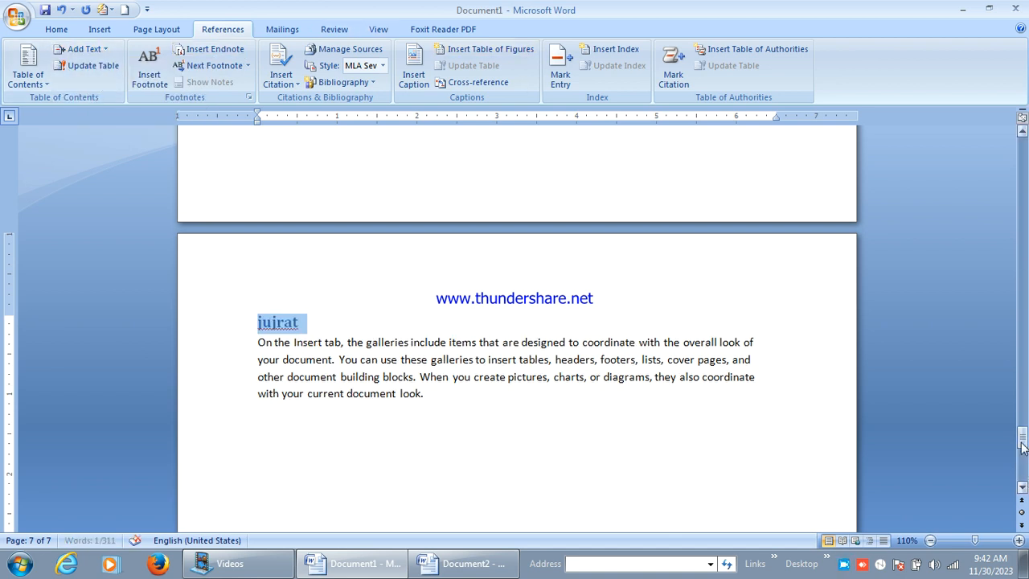
Update the entire table of contents on the first page, including its entries and page numbers
drag(1022, 438, 1027, 261)
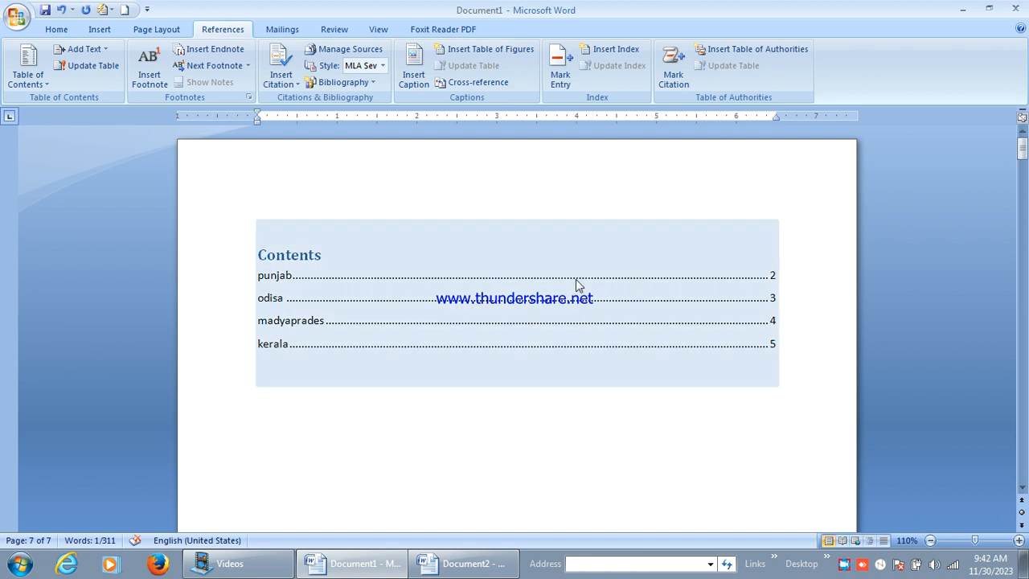
click(410, 317)
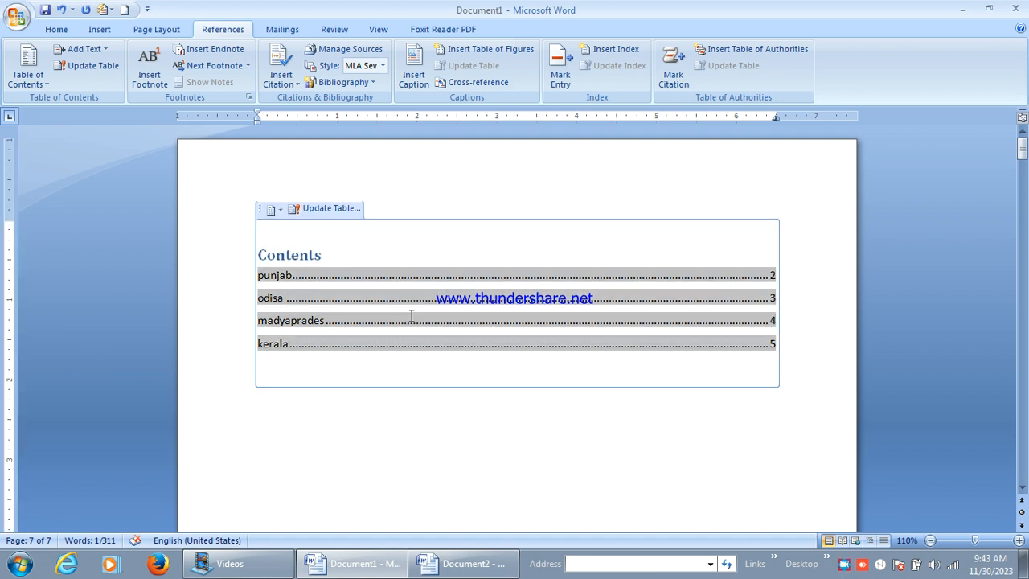
click(302, 208)
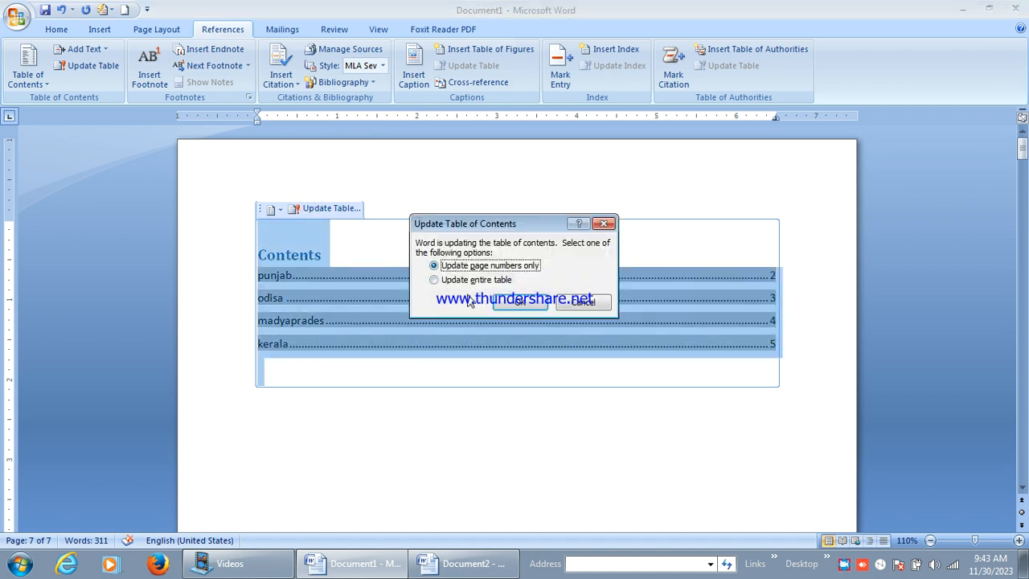
double_click(455, 278)
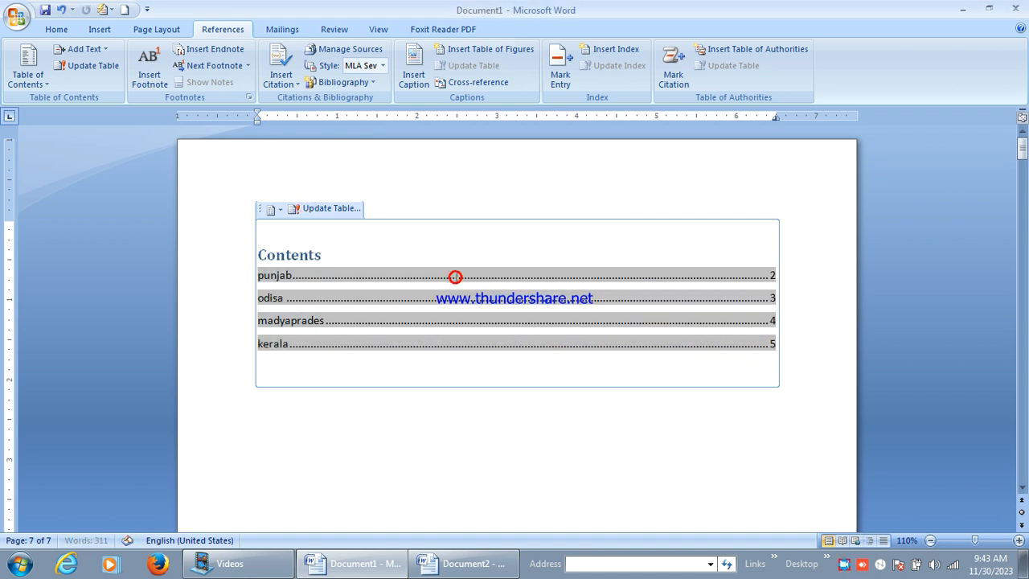
click(304, 213)
click(336, 210)
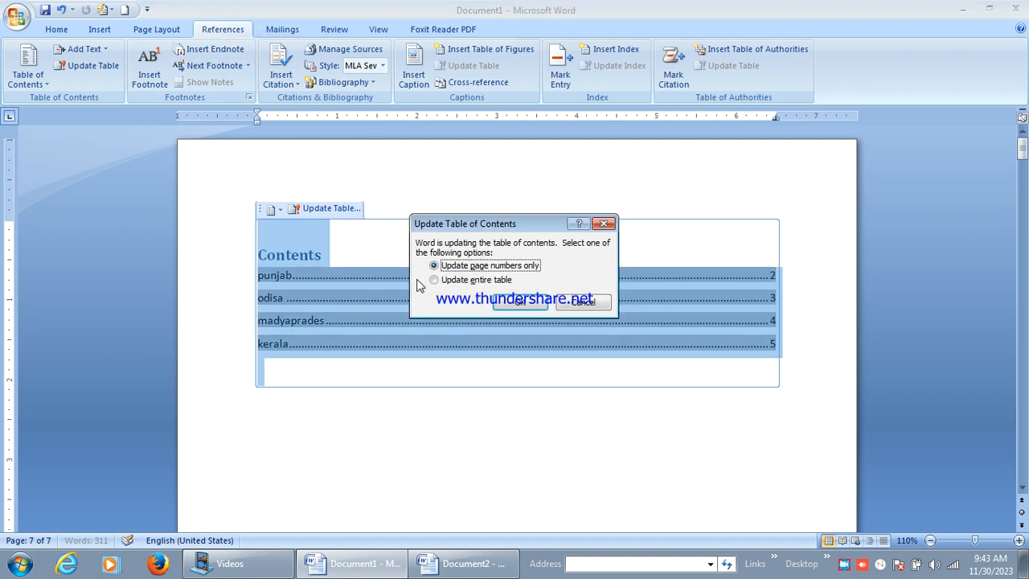
click(445, 283)
click(505, 309)
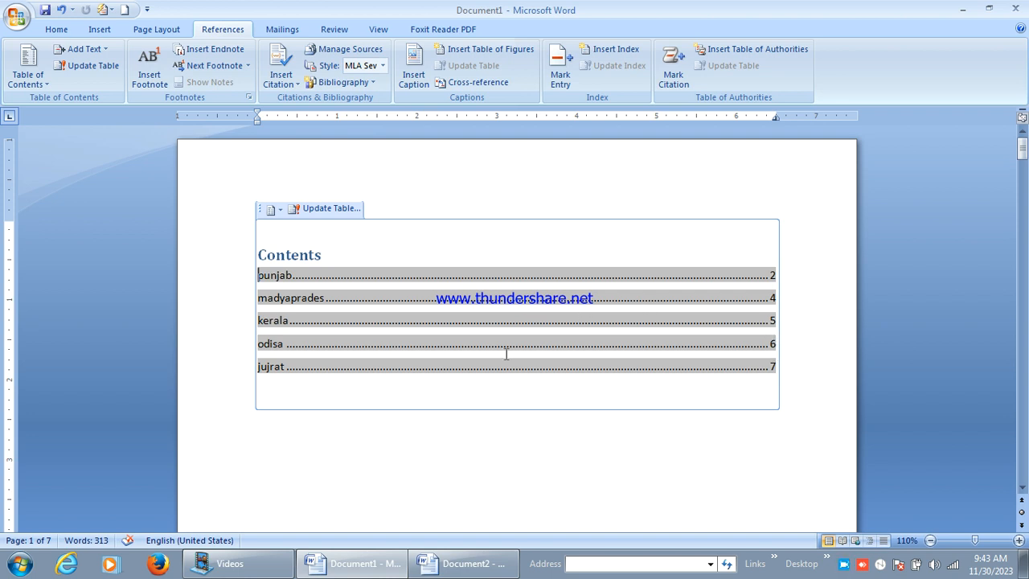
Undo the full table update and refresh only the page numbers in the table of contents
click(349, 211)
click(355, 213)
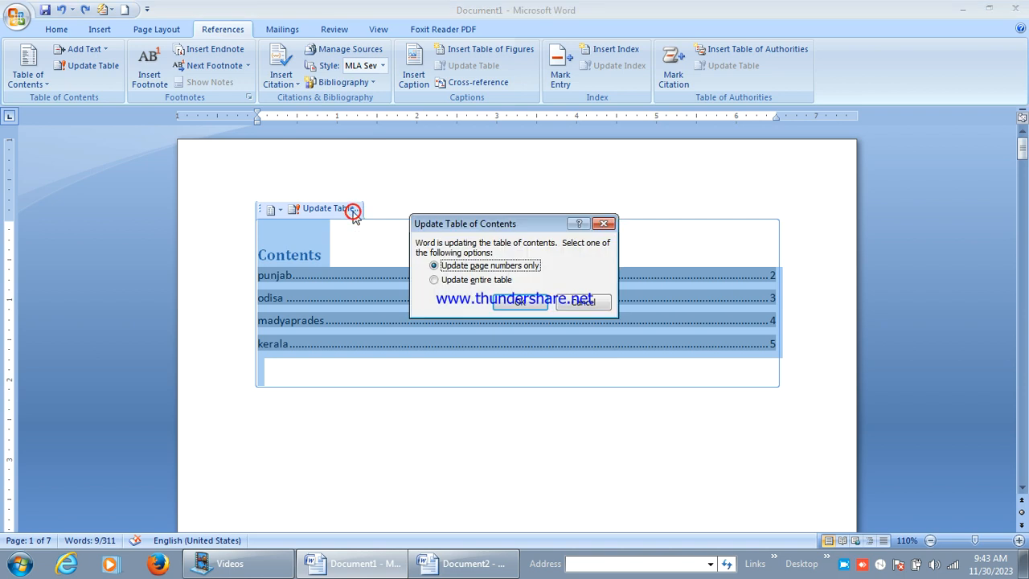
click(518, 305)
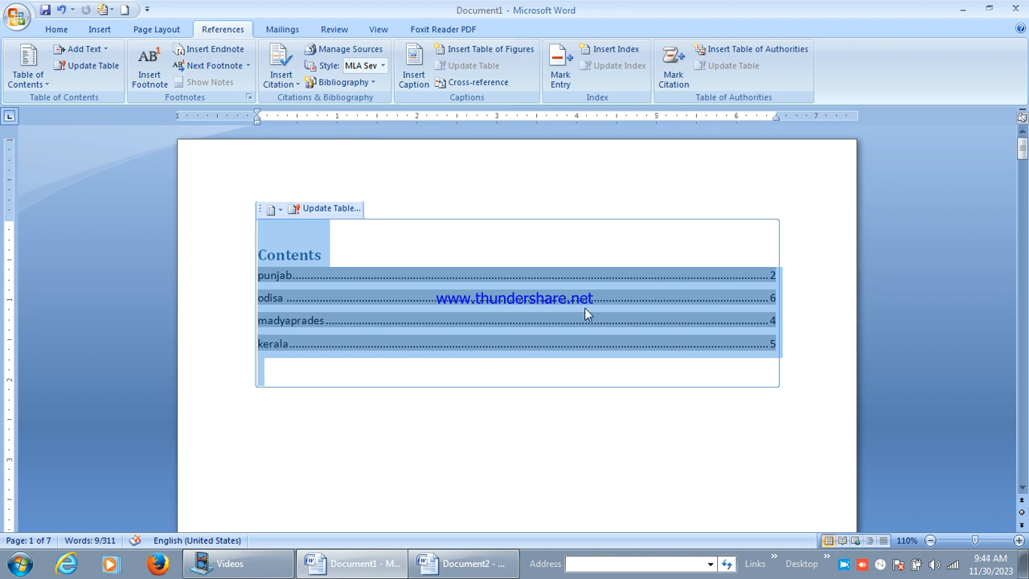
click(596, 395)
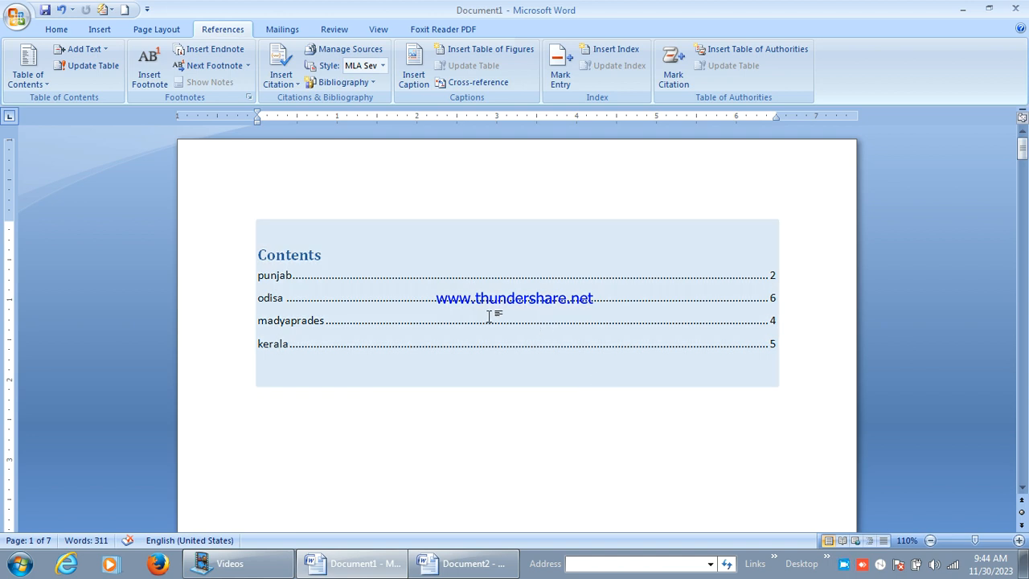
Split the punjab paragraph after its first line and add Amritsar on its own line there
scroll(786, 299, down, 3)
scroll(786, 299, up, 2)
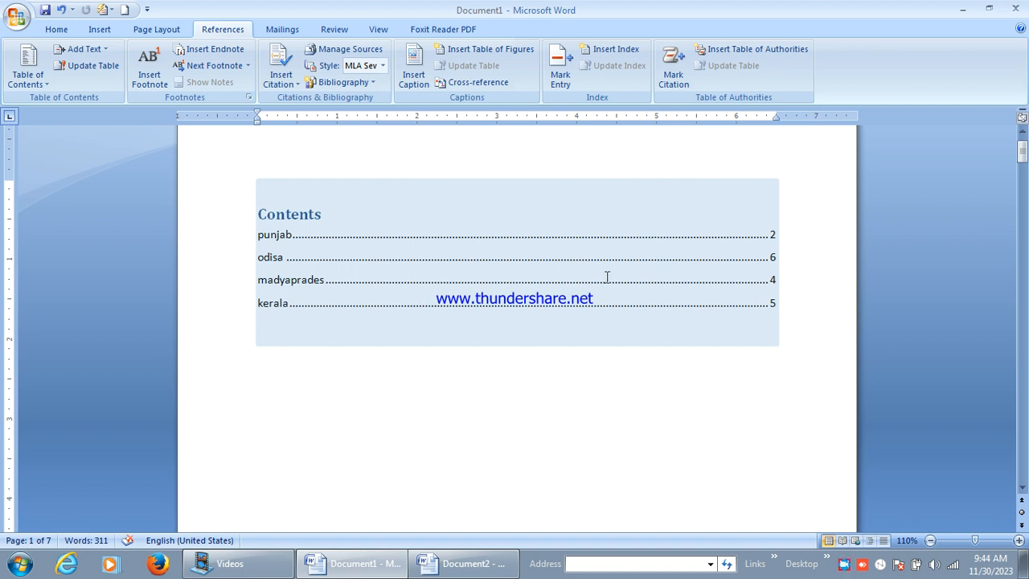
scroll(945, 290, down, 8)
scroll(777, 230, up, 10)
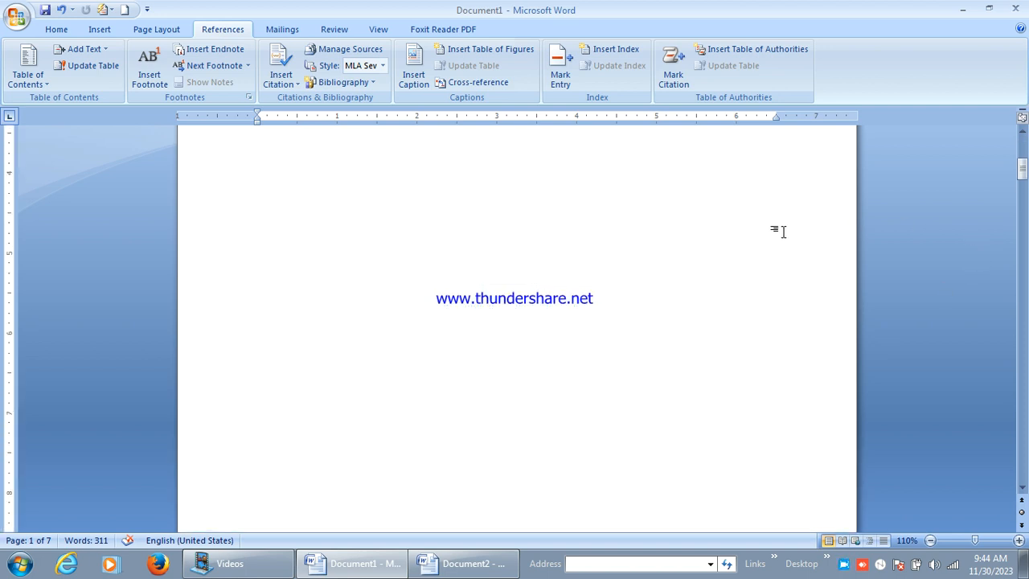
scroll(783, 232, down, 10)
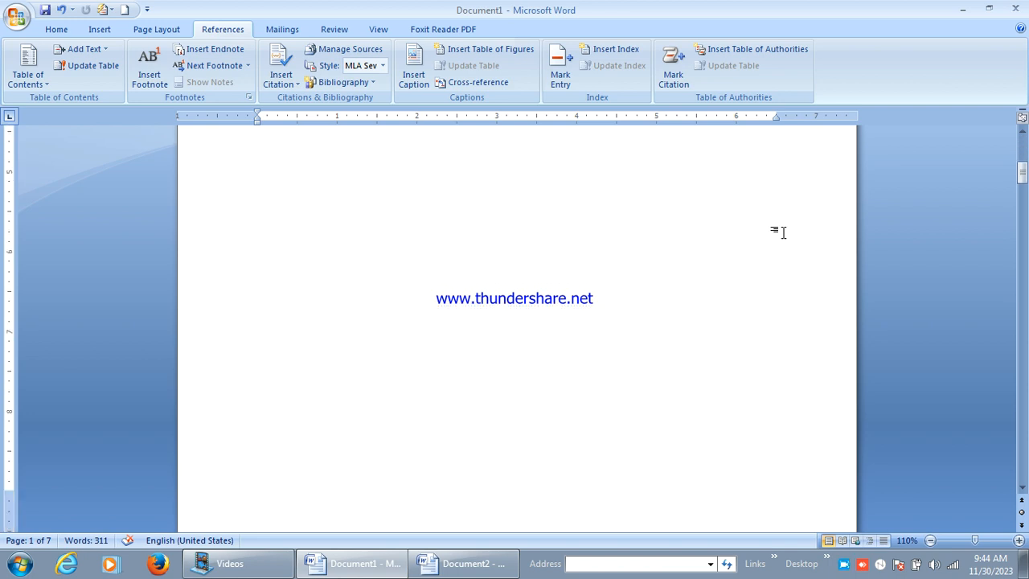
scroll(781, 232, down, 8)
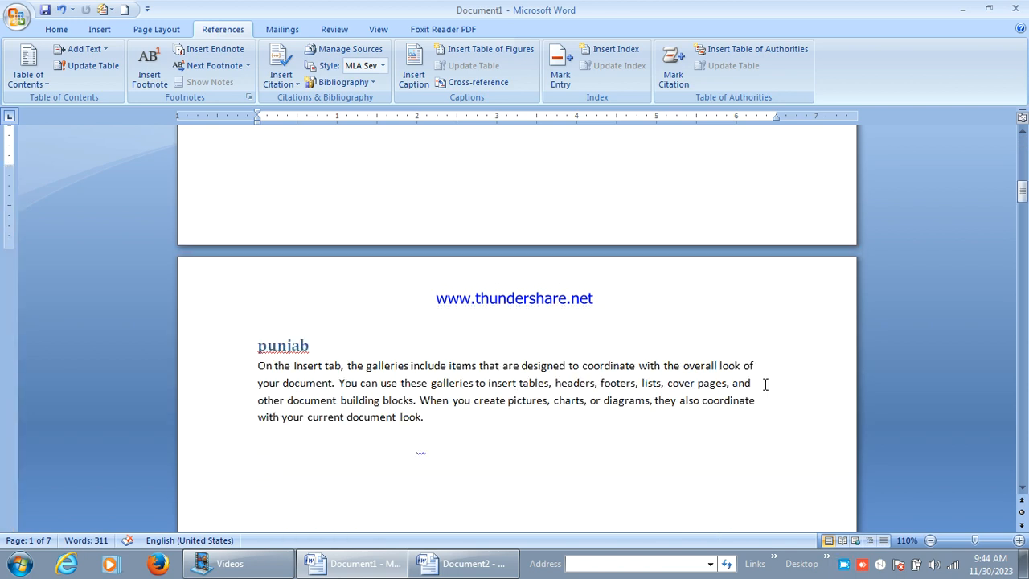
click(759, 367)
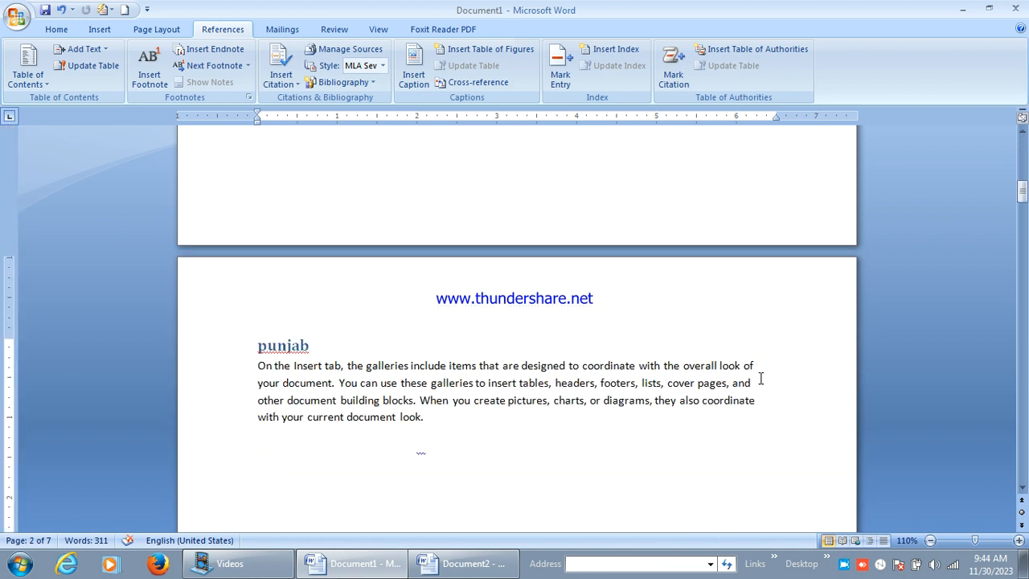
key(Return)
text(a)
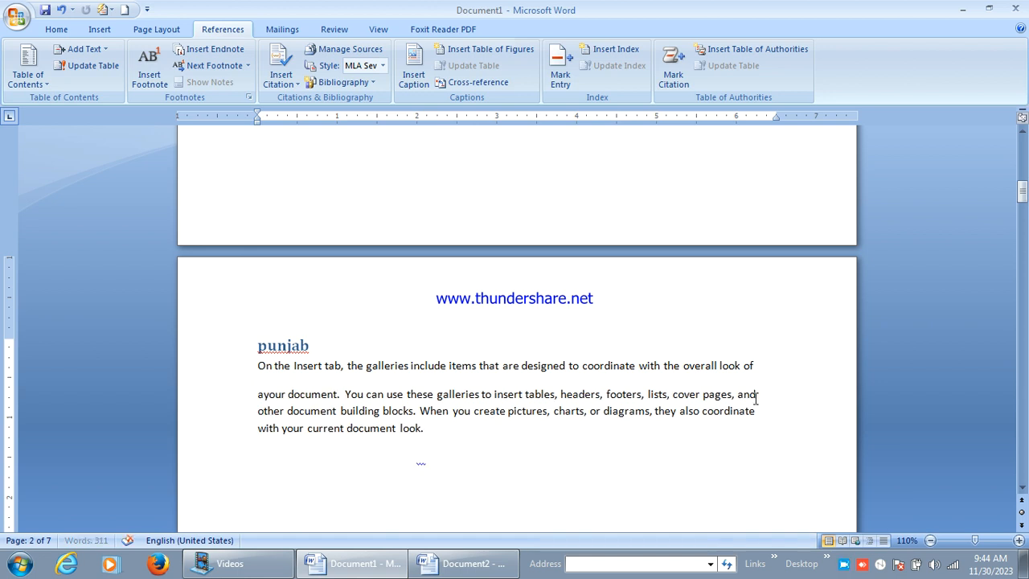
key(Return)
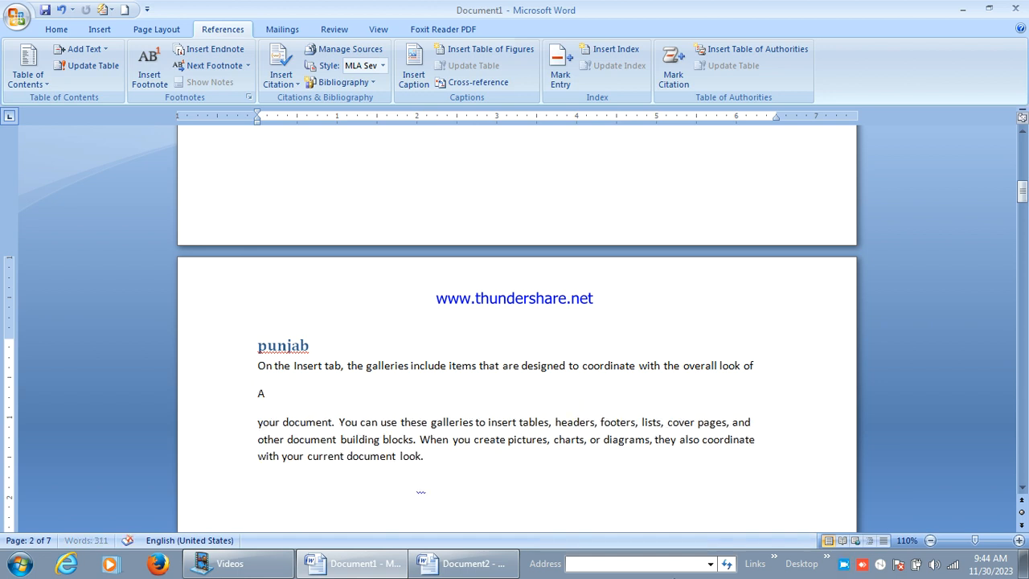
click(273, 366)
key(Down)
text(mritsar)
Mark the Amritsar line as a Level 2 entry for the table of contents
drag(321, 393, 253, 394)
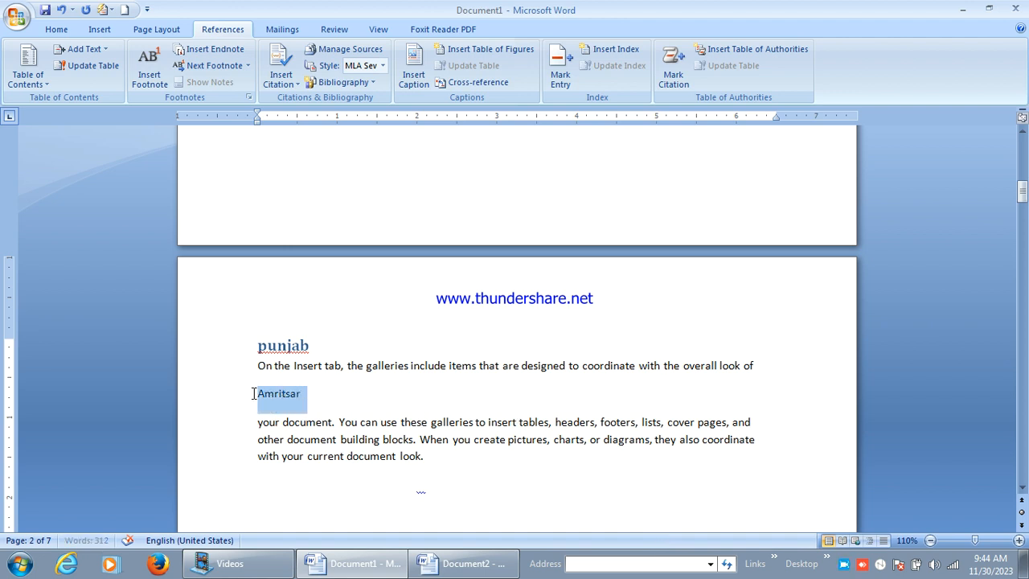
click(84, 49)
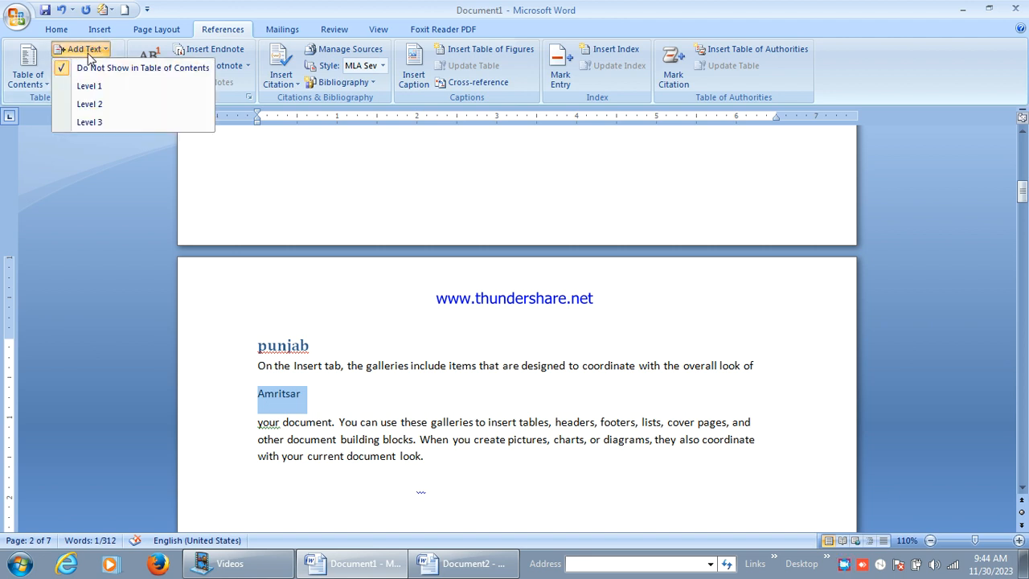
click(82, 103)
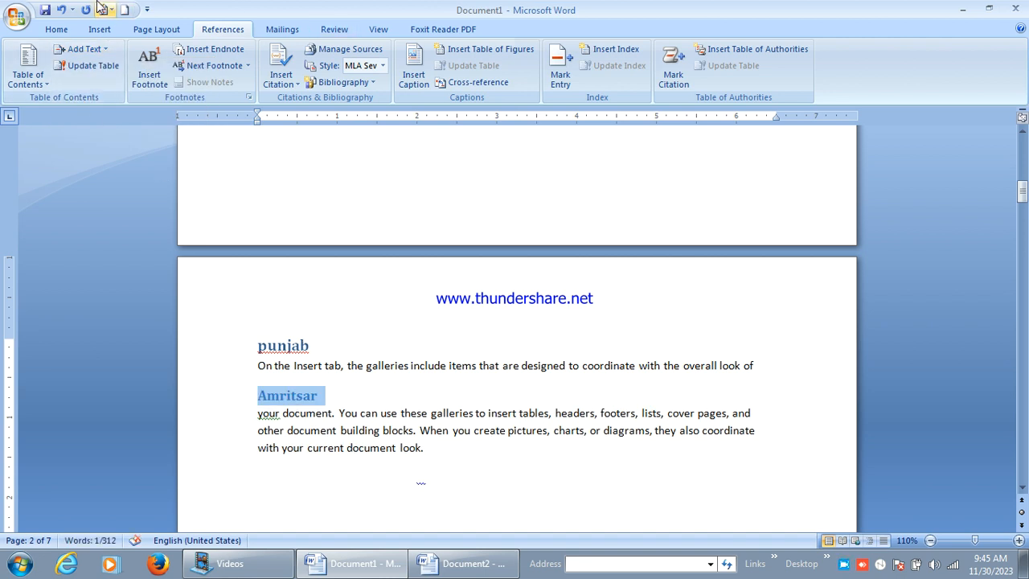
Update the entire table of contents to include the Amritsar subheading
scroll(515, 330, up, 19)
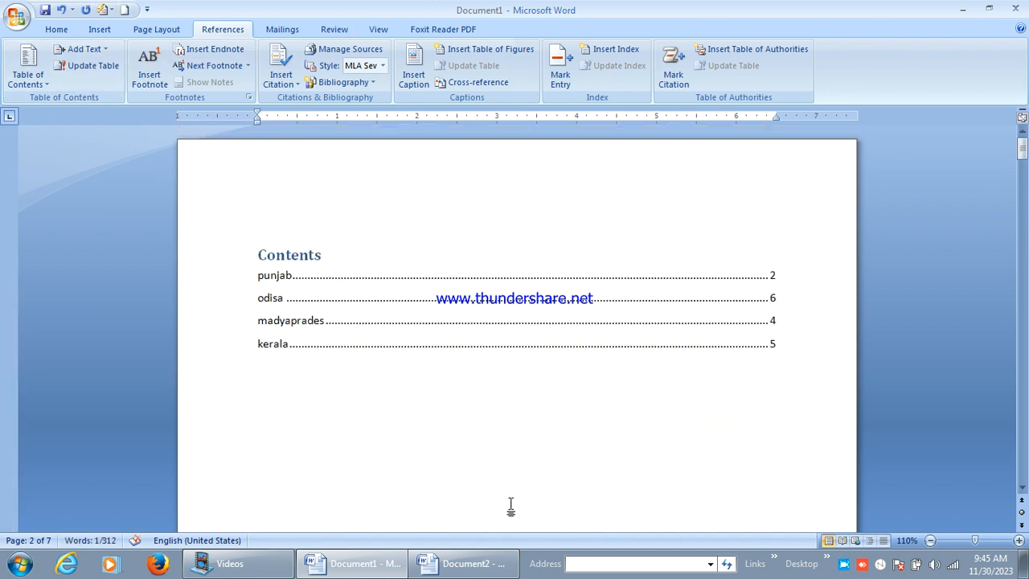
click(349, 265)
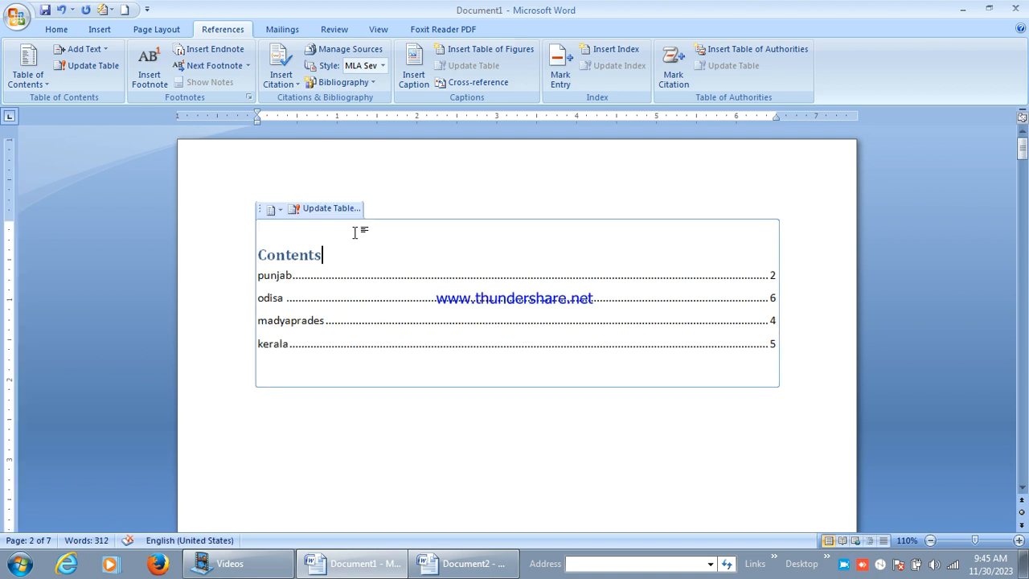
click(312, 213)
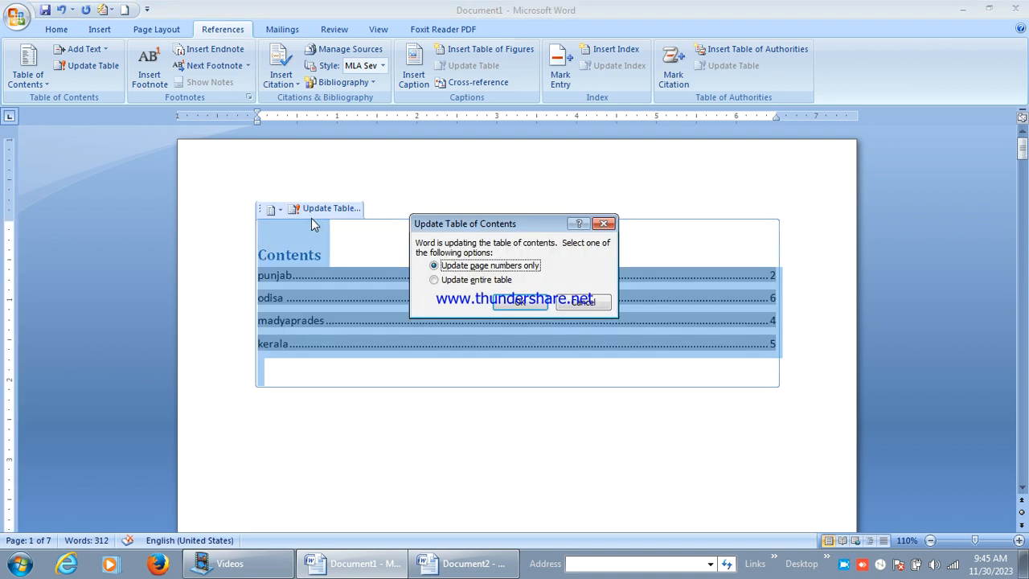
click(451, 281)
click(508, 303)
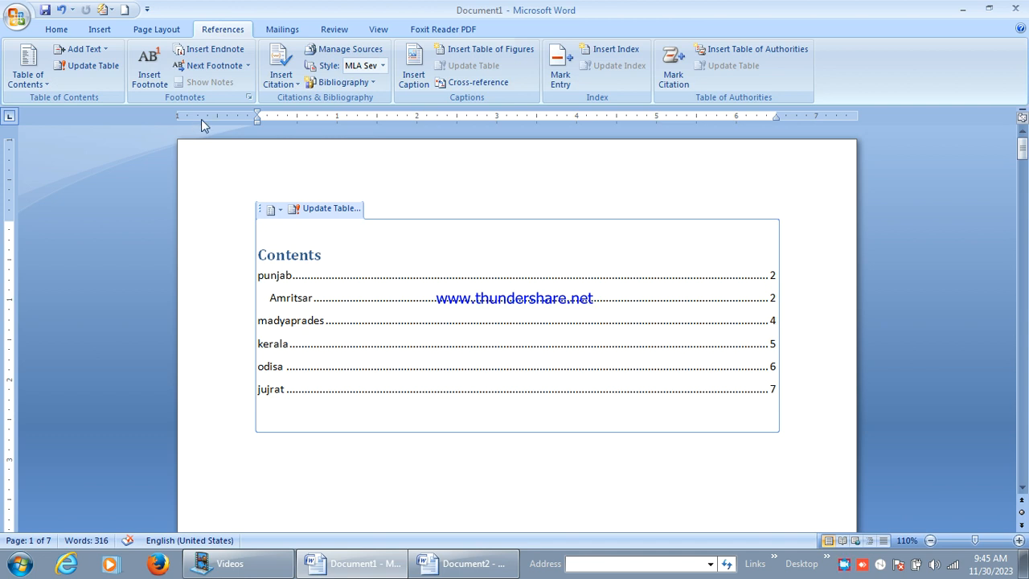
Split the paragraph under Amritsar after its first line and add Atari border on its own line there
scroll(412, 504, down, 8)
scroll(413, 504, down, 5)
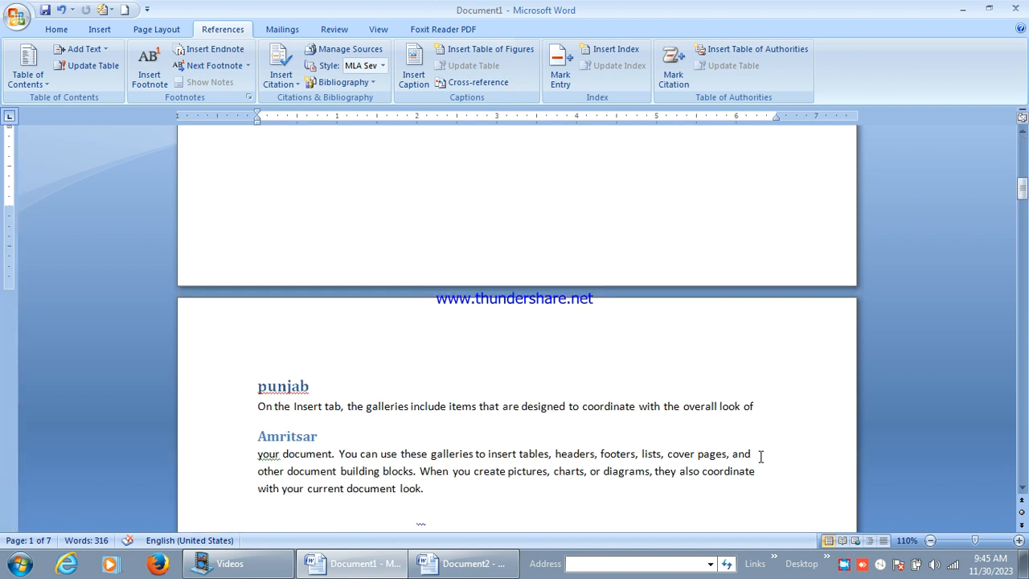
click(755, 406)
key(Return)
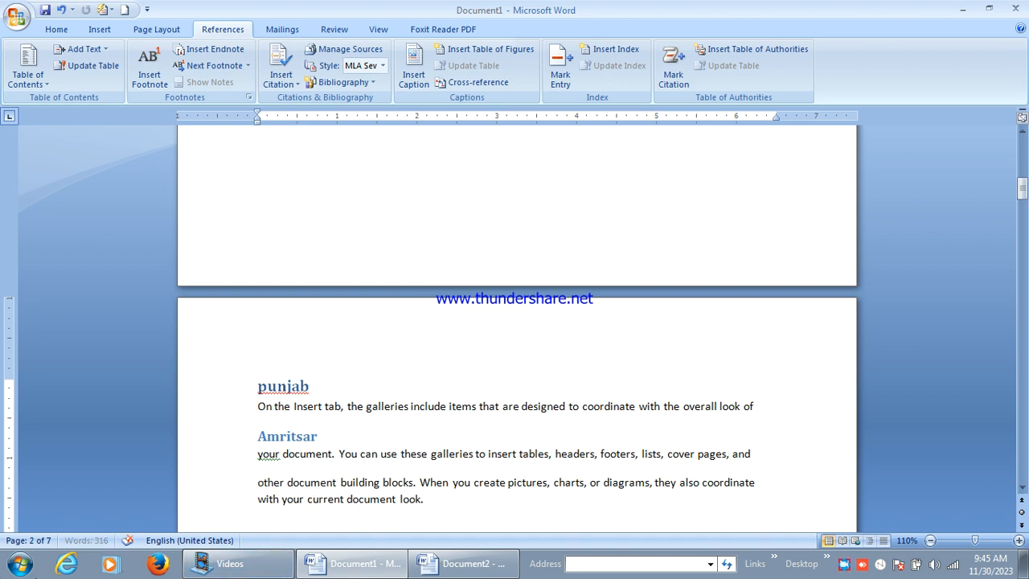
key(Return)
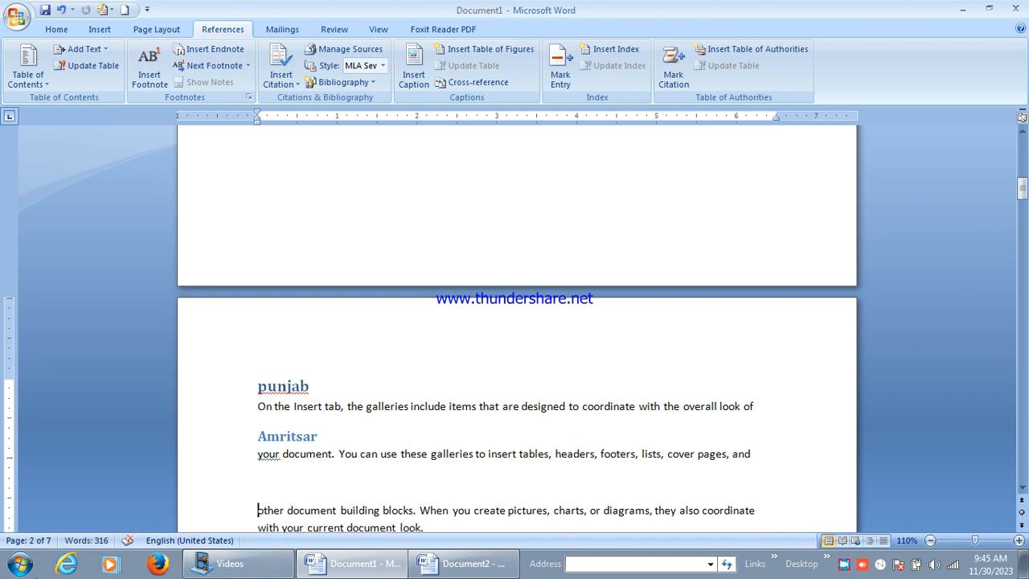
key(Up)
text(atari b)
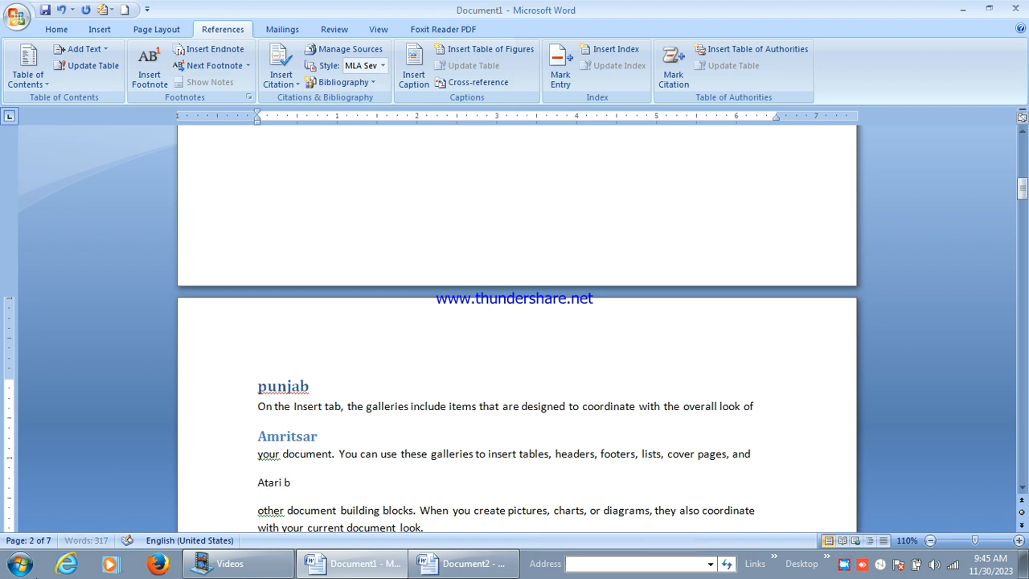
text(order)
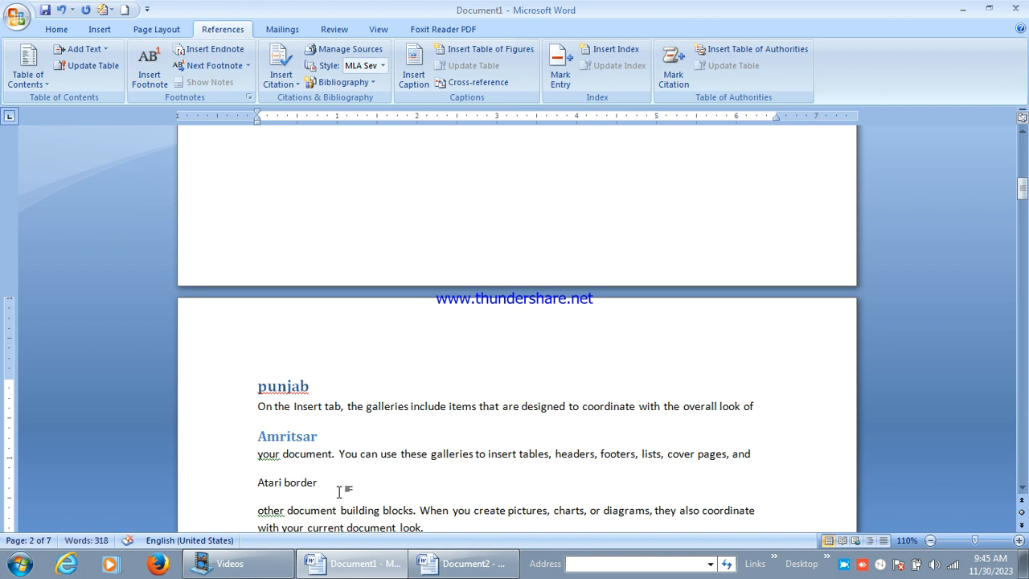
Mark the Atari border line as a Level 3 entry for the table of contents
drag(324, 485, 260, 481)
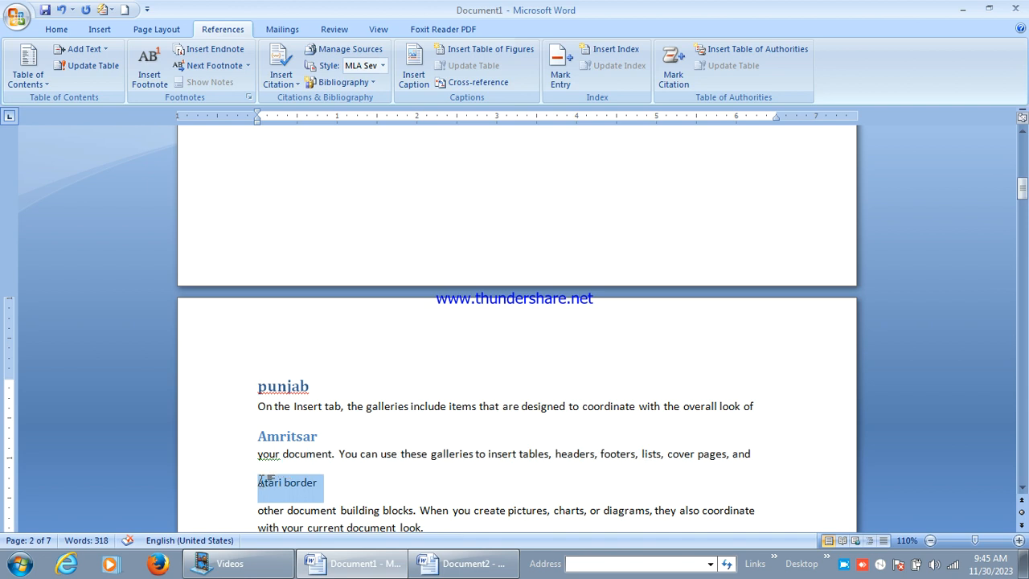
click(85, 50)
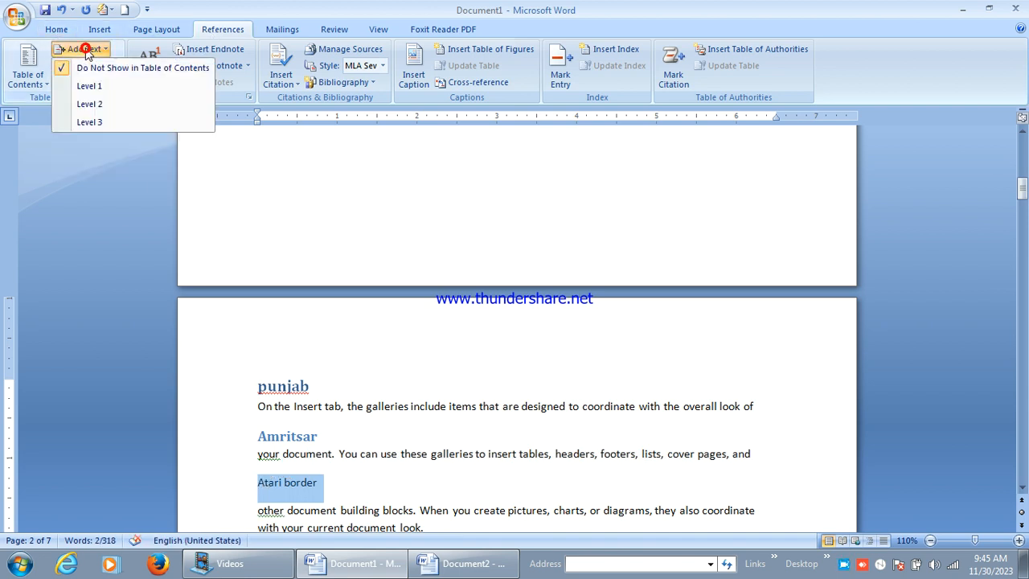
click(103, 122)
Update the entire table of contents to include the Atari border subheading
scroll(326, 346, up, 5)
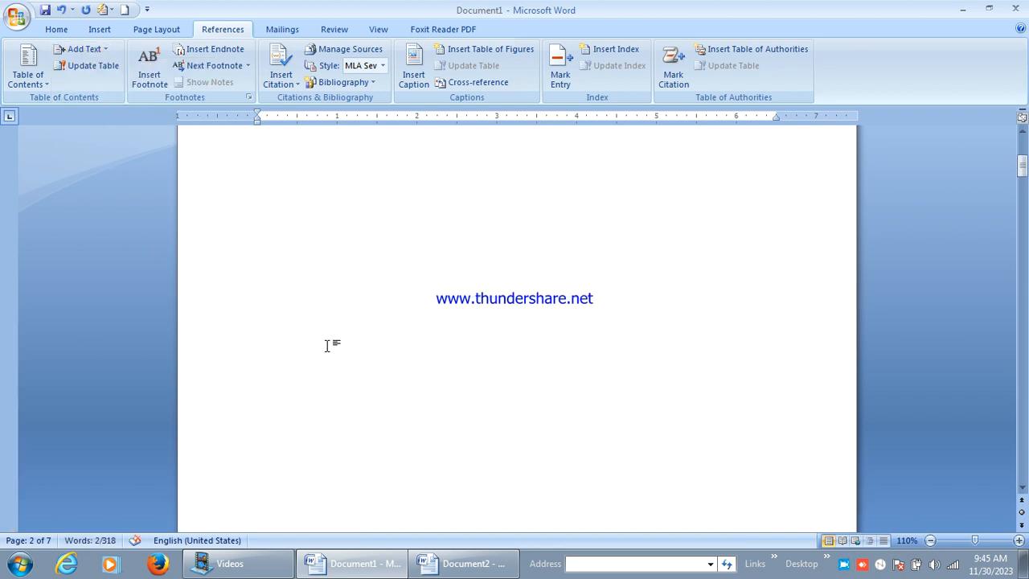
scroll(327, 346, up, 5)
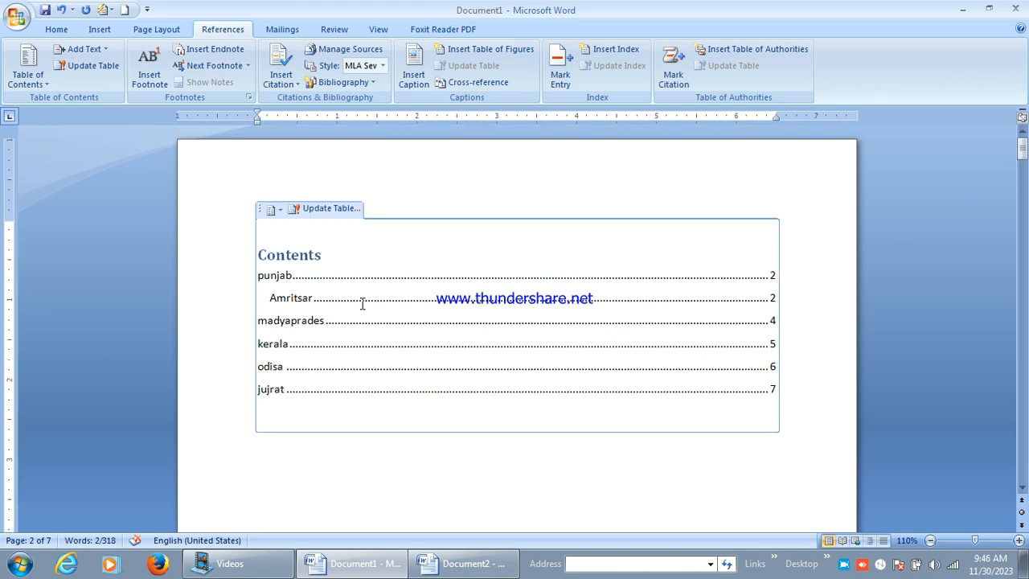
click(343, 262)
click(314, 210)
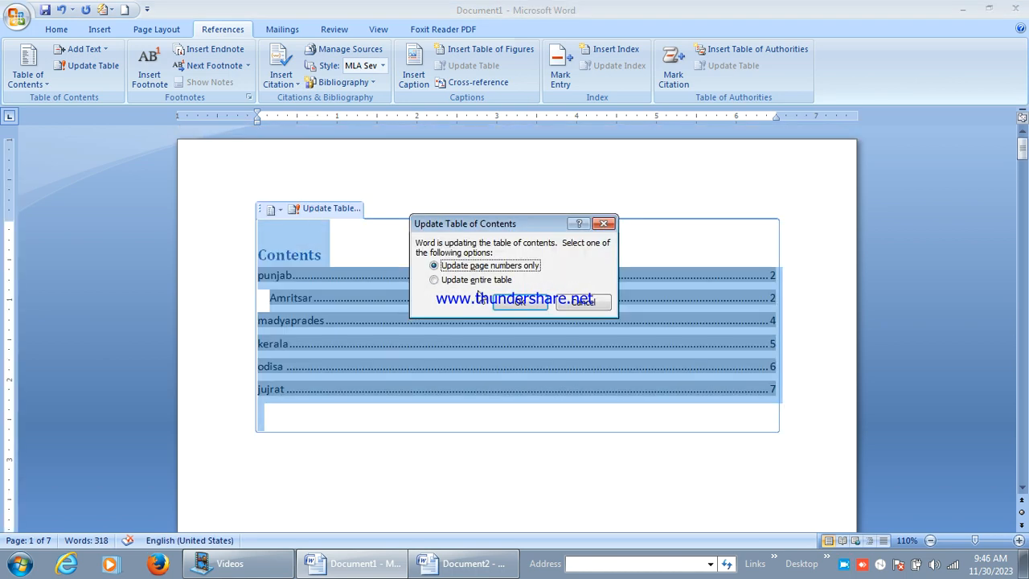
click(474, 280)
click(520, 301)
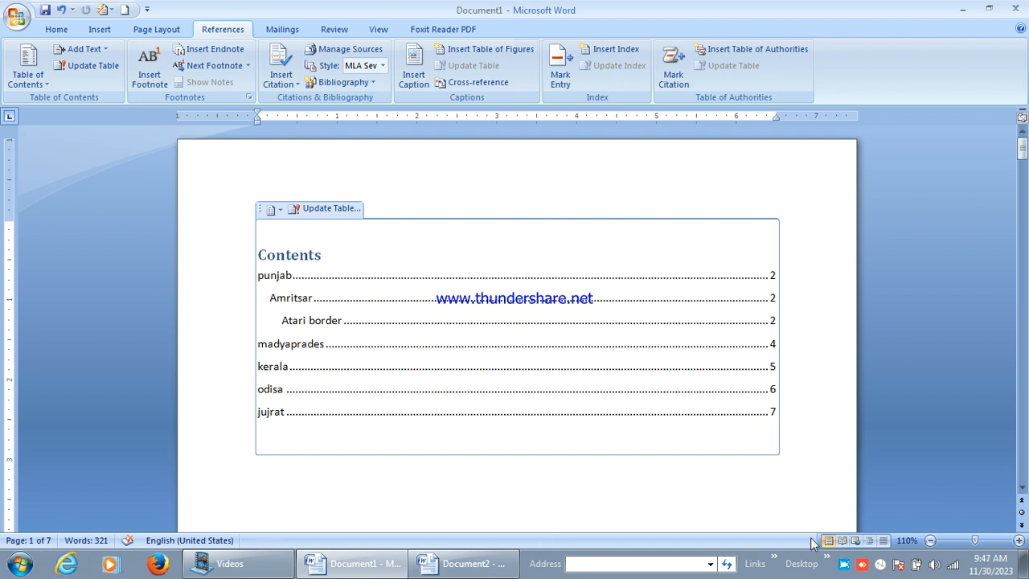
click(836, 565)
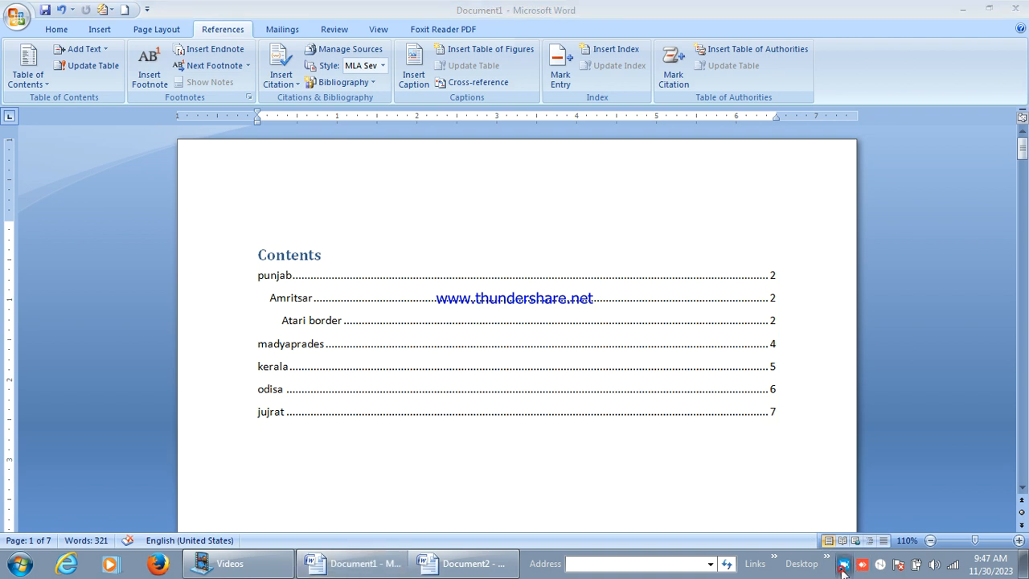
right_click(843, 569)
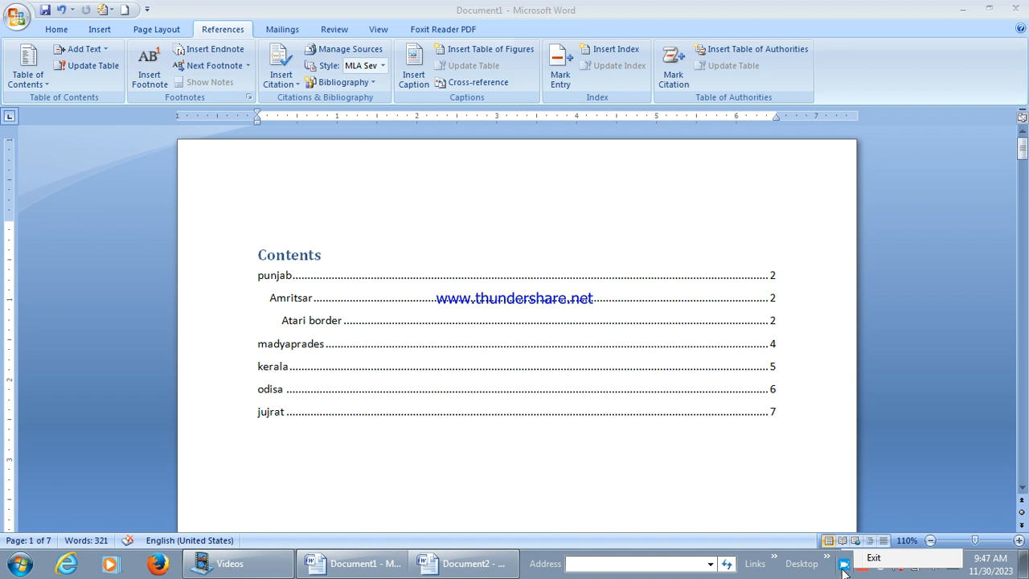